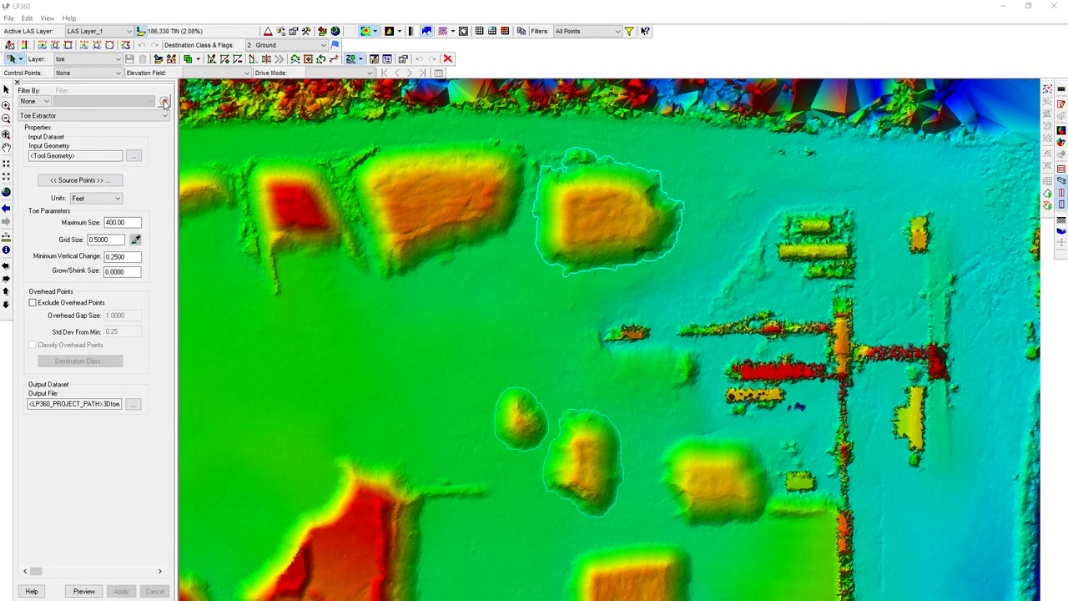
- Add a new point cloud task of type Volumetric Analysis
{"action": "left_click", "coordinate": [165, 102]}
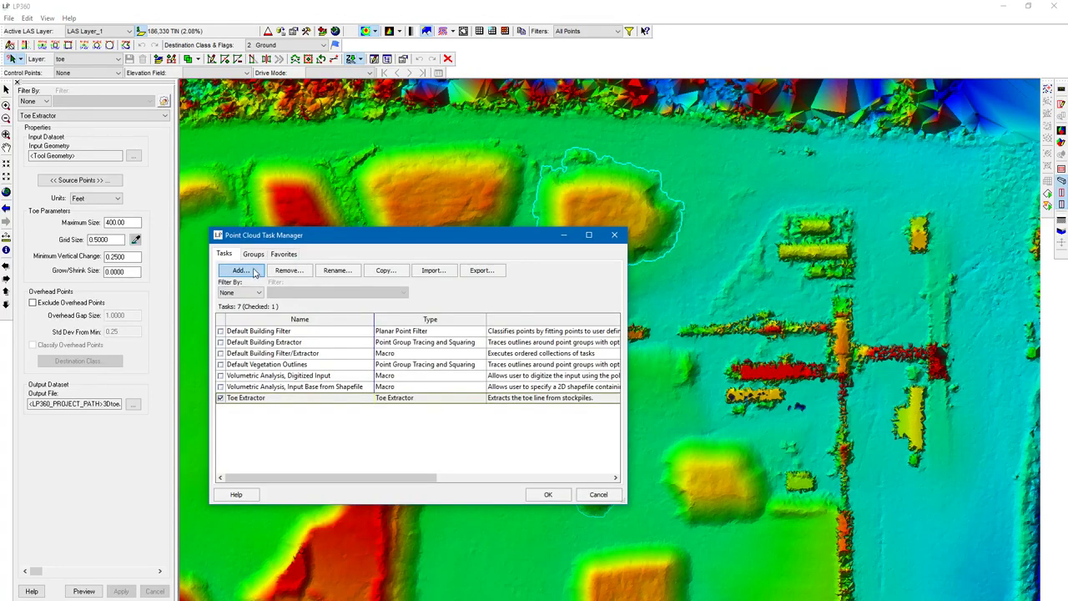
{"action": "left_click", "coordinate": [254, 273]}
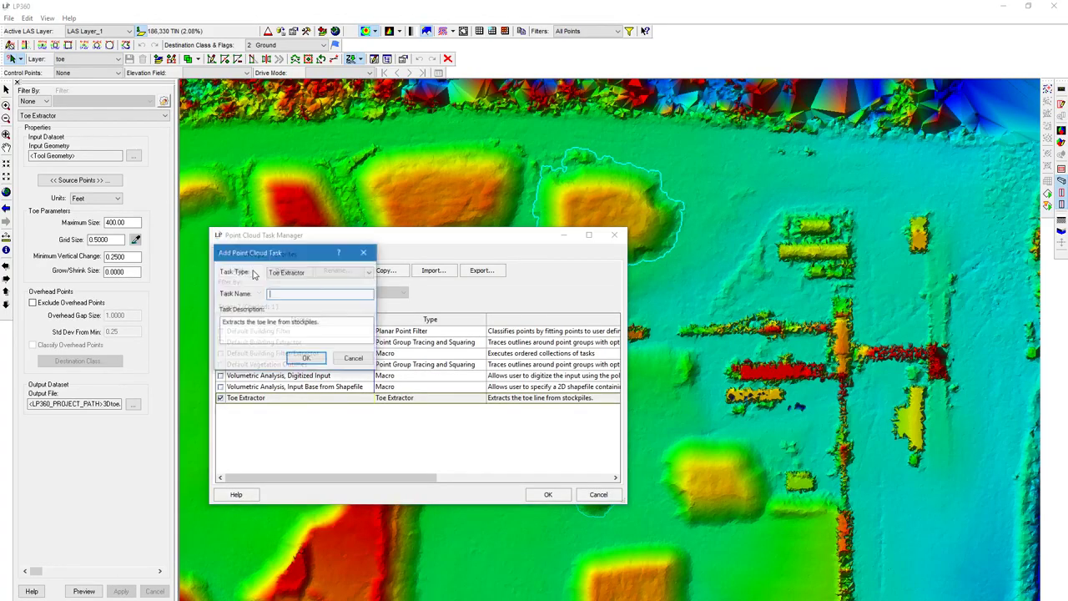
{"action": "left_click", "coordinate": [330, 274]}
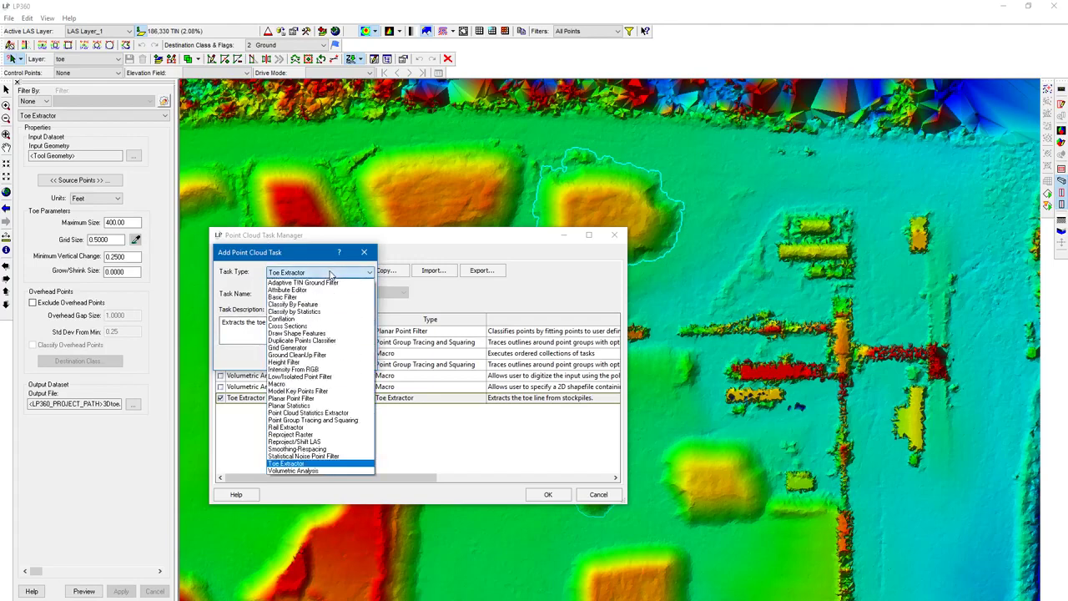
{"action": "left_click", "coordinate": [340, 471]}
- Name the new task Volumetric Analysis and save it to the task list
{"action": "left_click", "coordinate": [293, 295]}
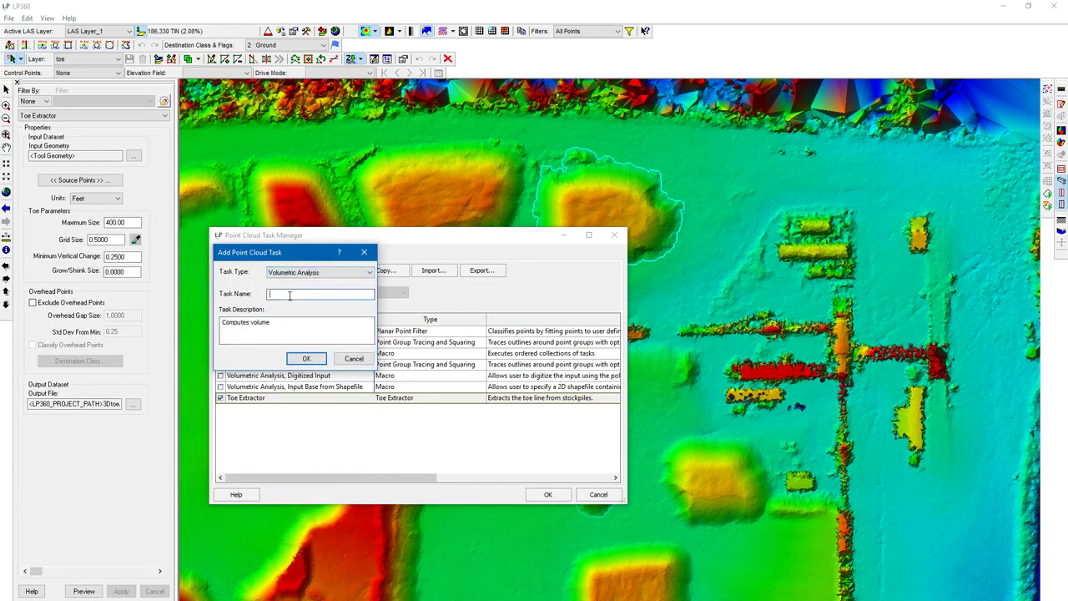
{"action": "type", "text": "Volumetric Analysis"}
{"action": "key", "text": "Return"}
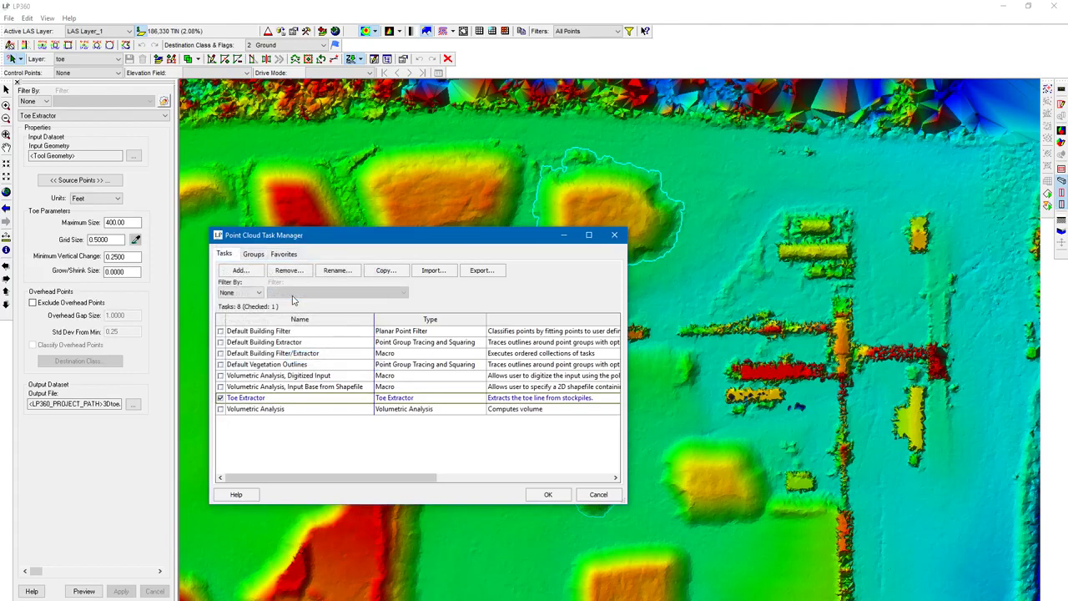
{"action": "left_click", "coordinate": [544, 494]}
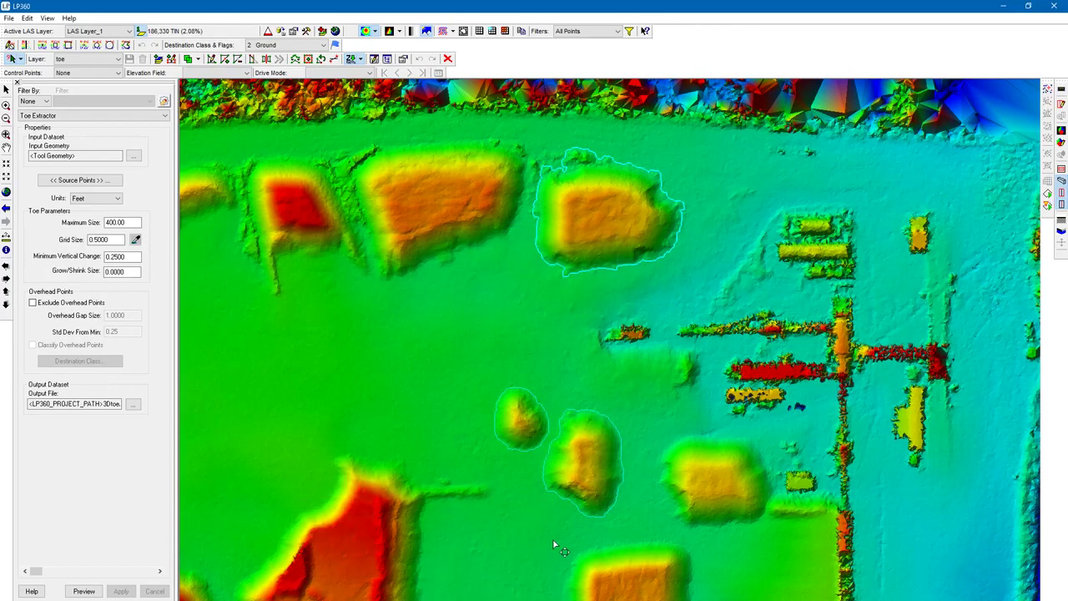
- Make Volumetric Analysis the active point cloud task
{"action": "left_click", "coordinate": [64, 116]}
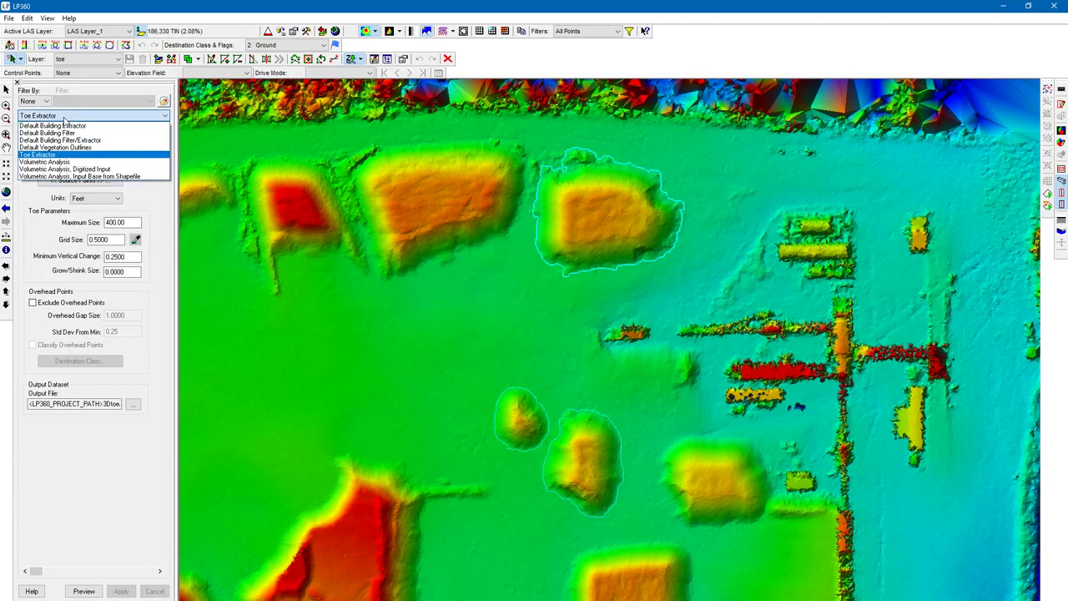
{"action": "left_click", "coordinate": [64, 117]}
{"action": "left_click", "coordinate": [73, 115]}
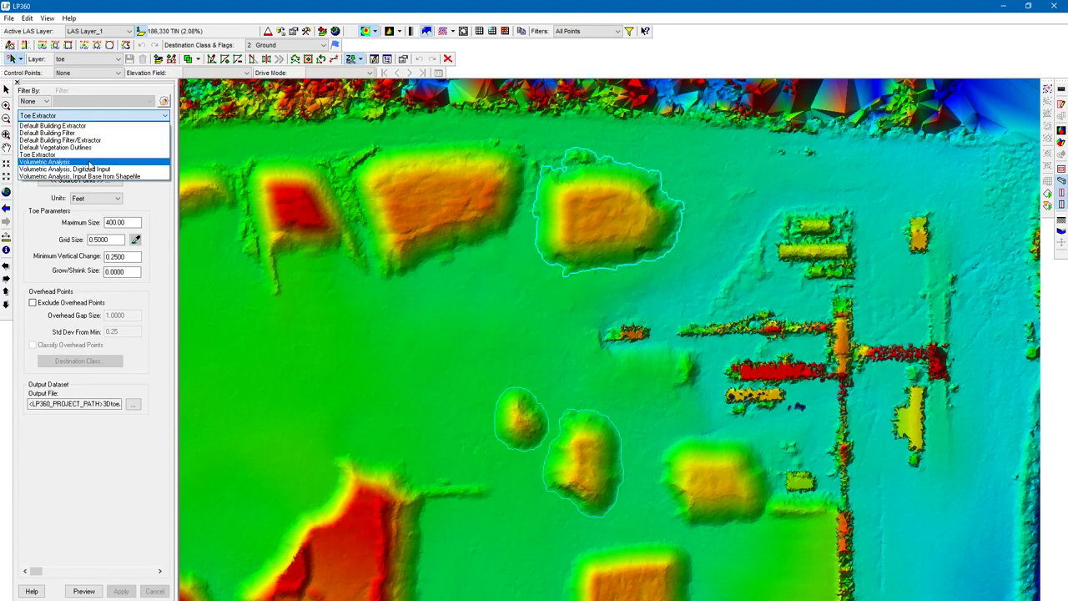
{"action": "left_click", "coordinate": [91, 162]}
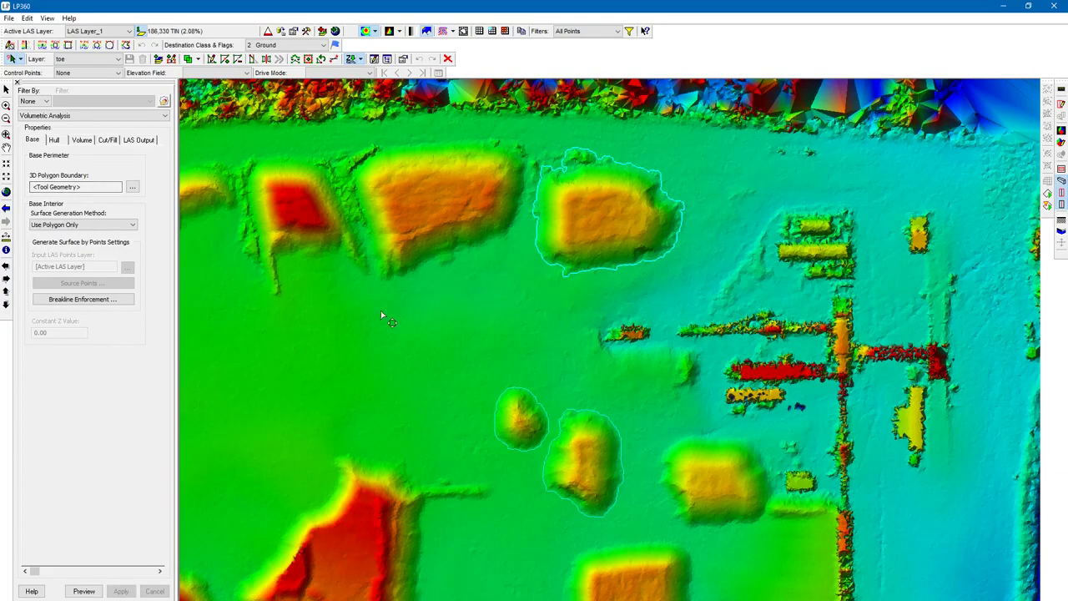
- Try lasso-selecting the toe polygon on the map and running the task with the feature layer execution tool
{"action": "left_click", "coordinate": [501, 310]}
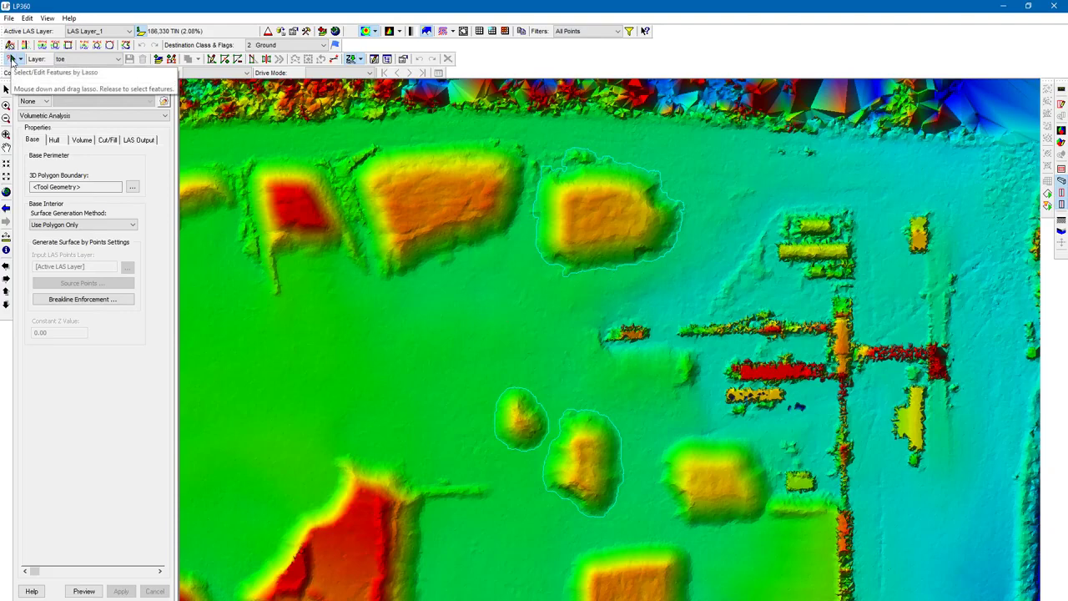
{"action": "left_click", "coordinate": [10, 61]}
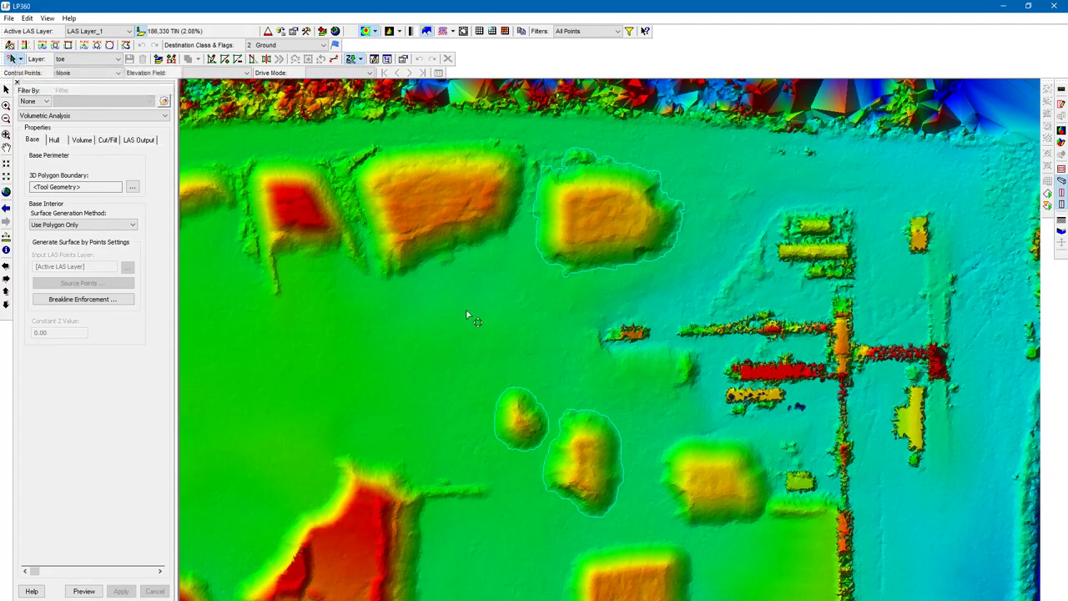
{"action": "left_click", "coordinate": [638, 268]}
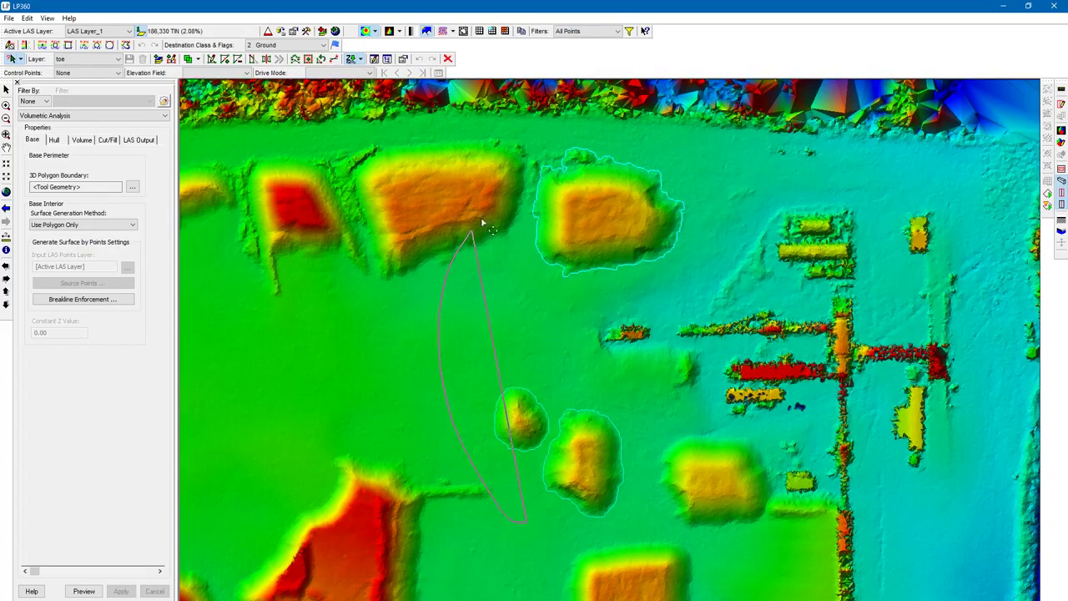
{"action": "left_click", "coordinate": [567, 368]}
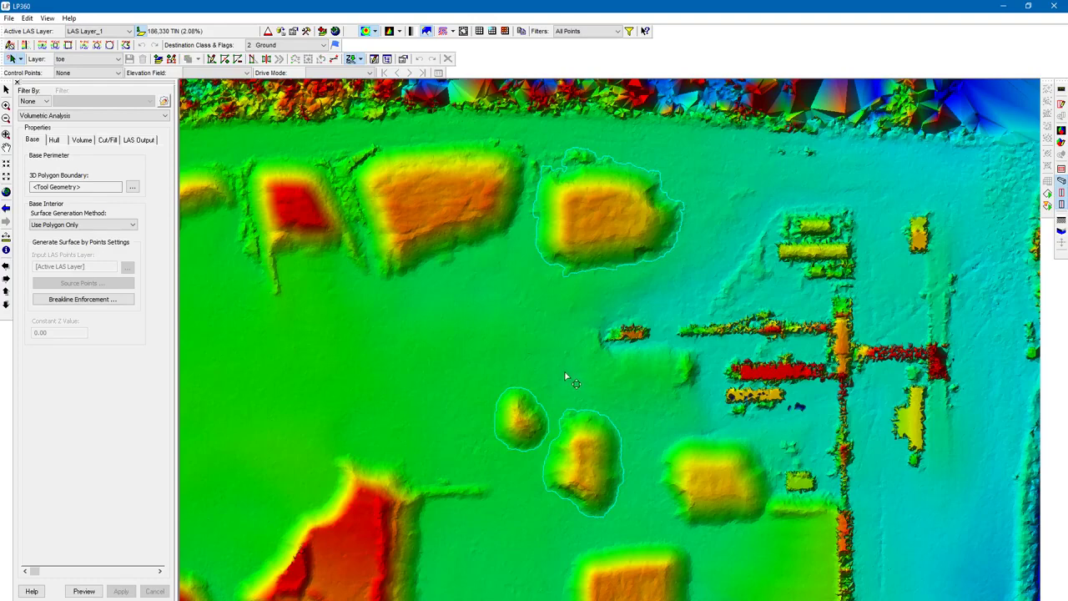
{"action": "left_click", "coordinate": [588, 271]}
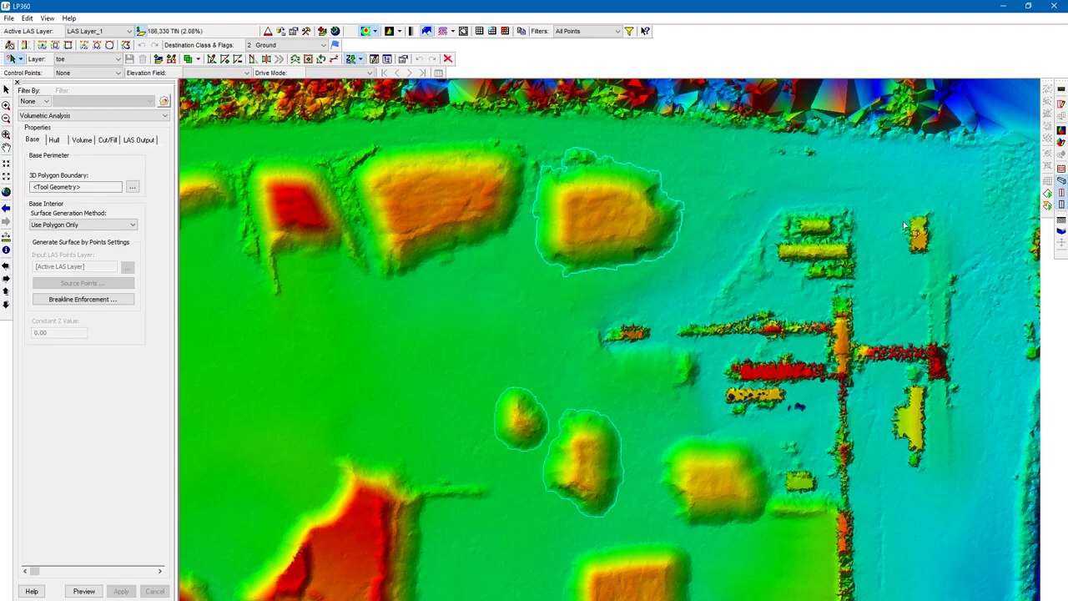
{"action": "left_click", "coordinate": [1048, 195]}
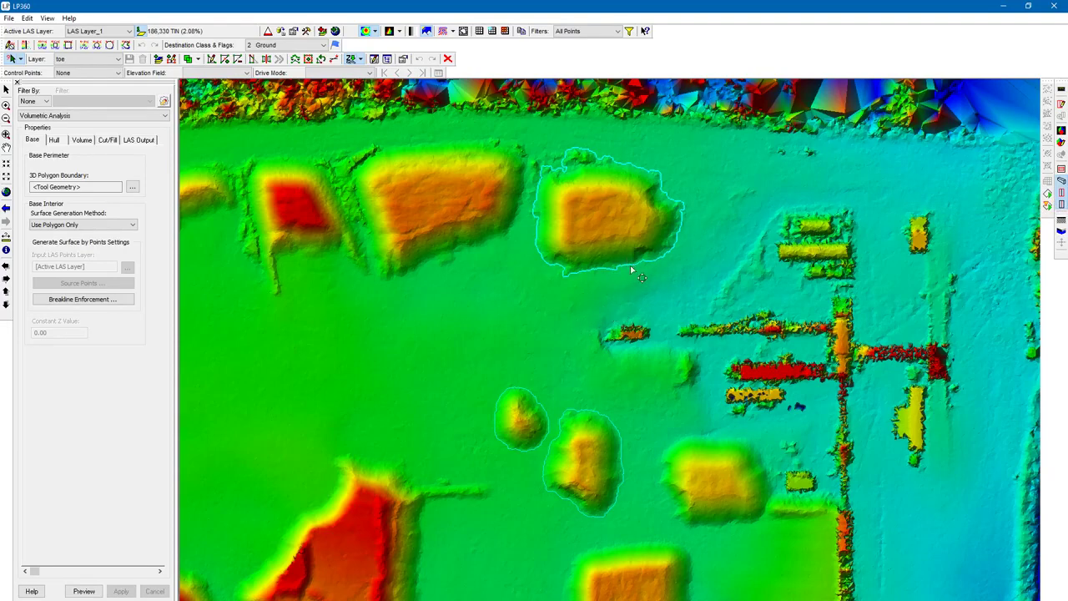
{"action": "left_click", "coordinate": [555, 285]}
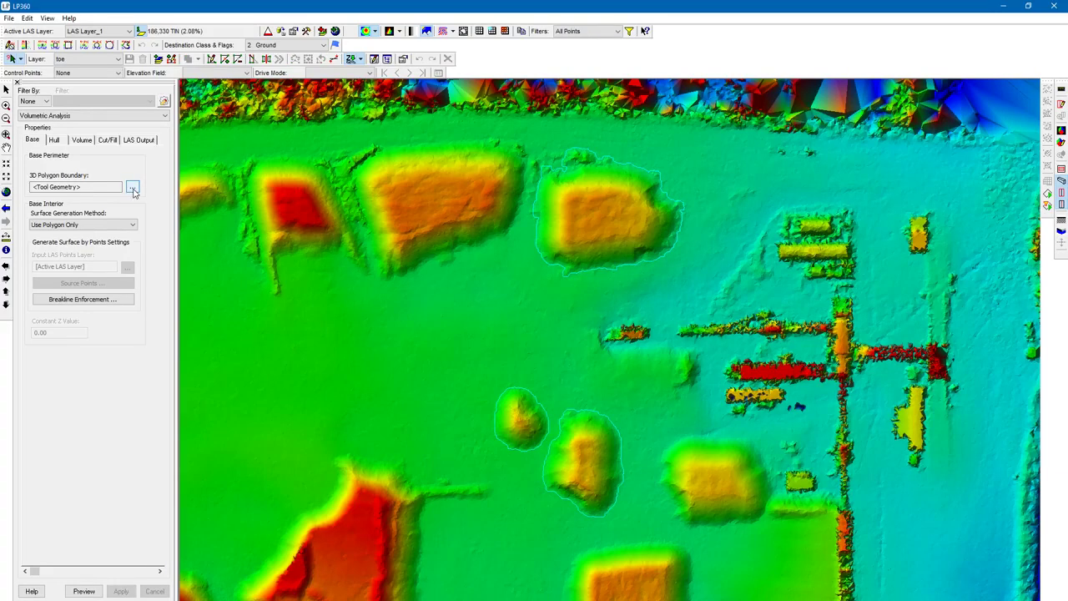
- Set the Base polygon boundary input to the SHP layer toe, with surface generation Use Polygon Only
{"action": "left_click", "coordinate": [132, 187]}
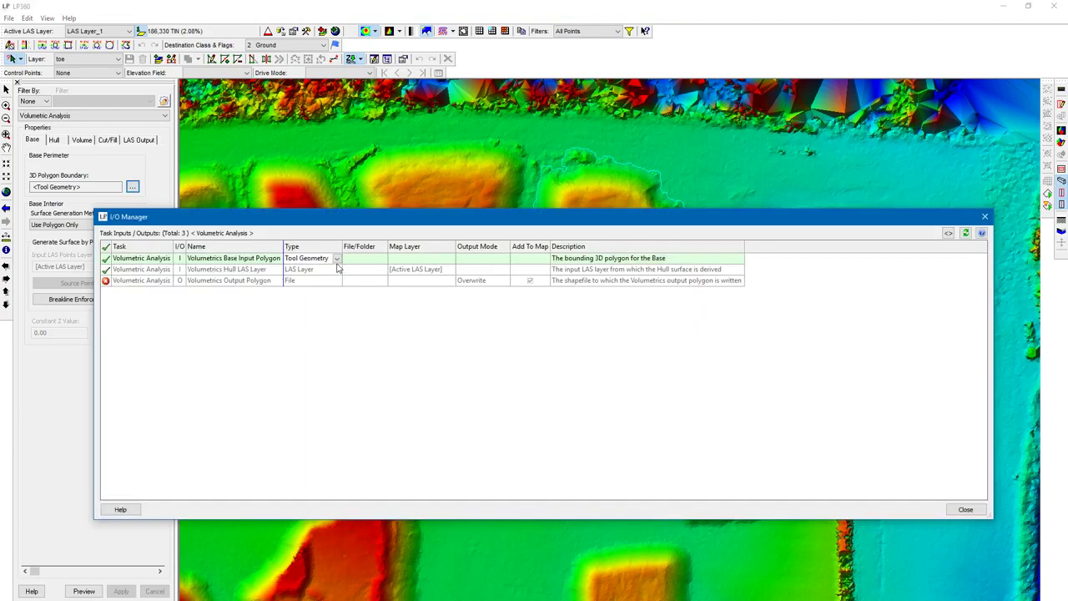
{"action": "left_click", "coordinate": [337, 259]}
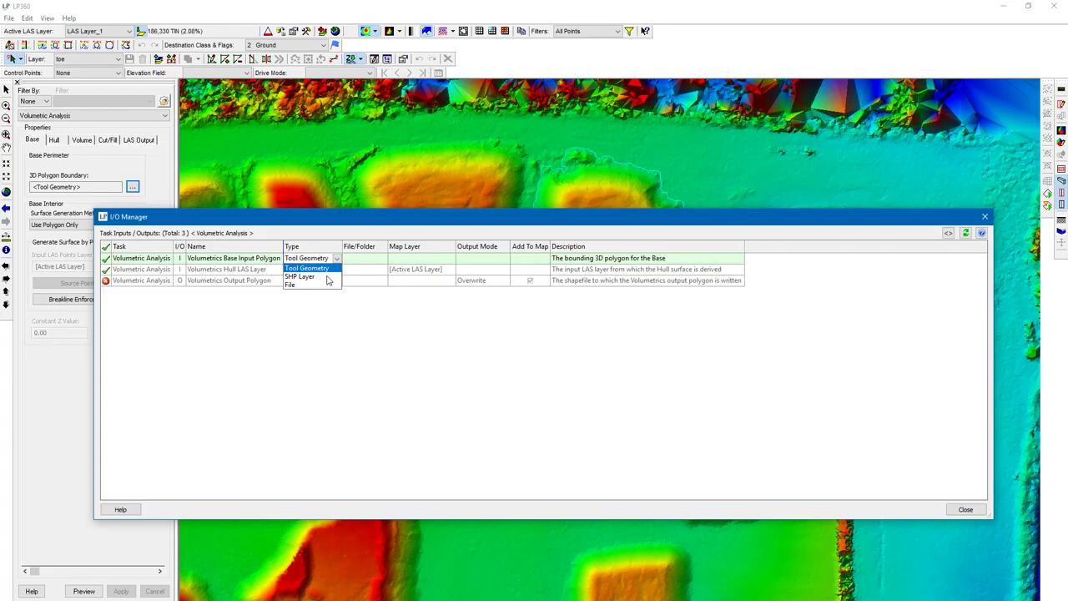
{"action": "left_click", "coordinate": [327, 277]}
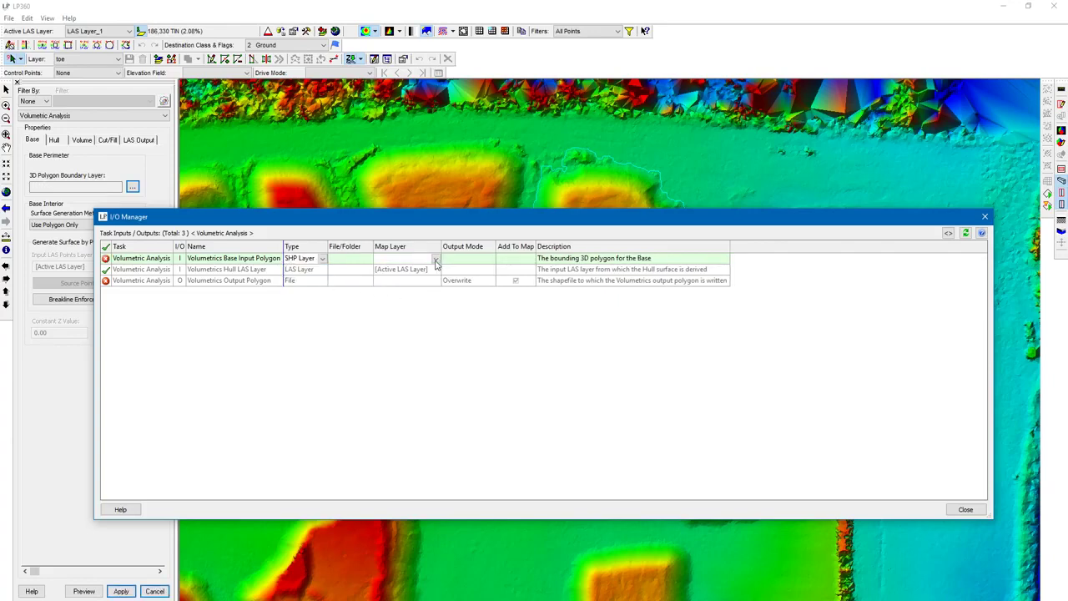
{"action": "left_click", "coordinate": [434, 262]}
{"action": "left_click", "coordinate": [436, 270]}
{"action": "left_click", "coordinate": [964, 509]}
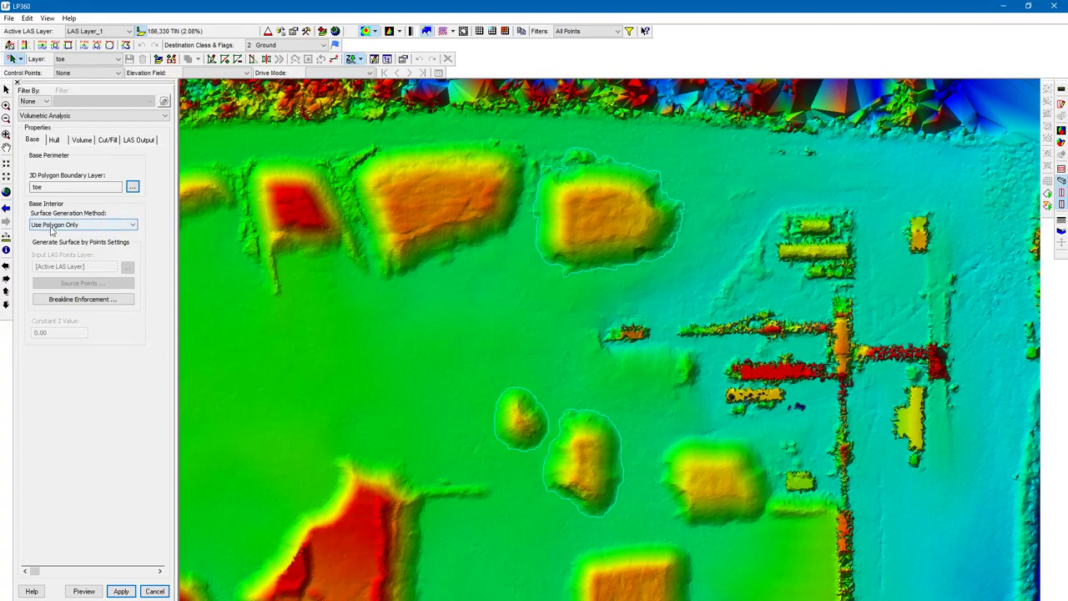
{"action": "left_click", "coordinate": [89, 229]}
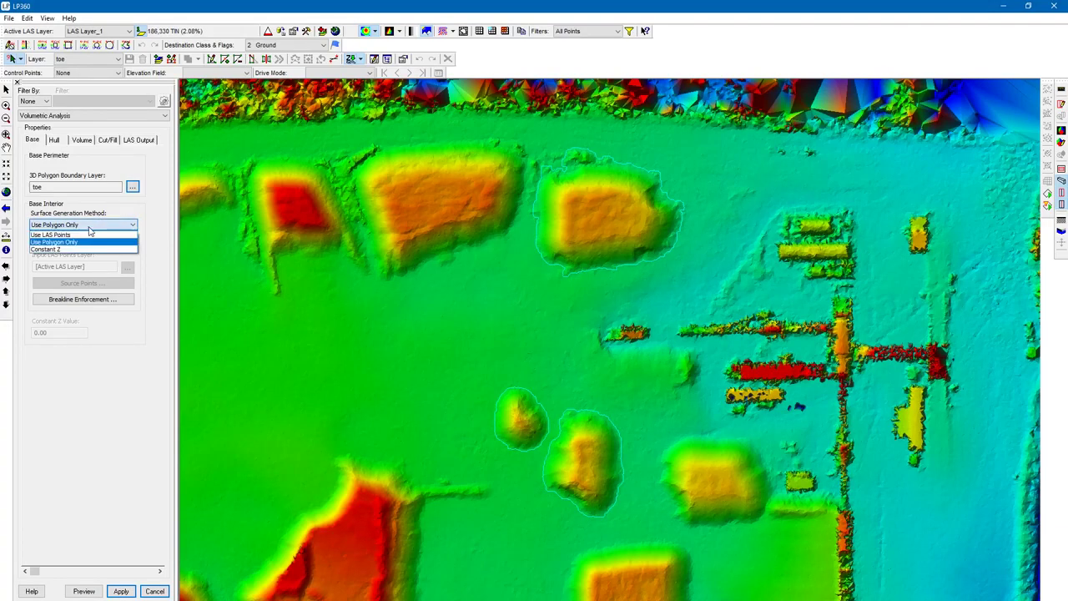
{"action": "left_click", "coordinate": [90, 229]}
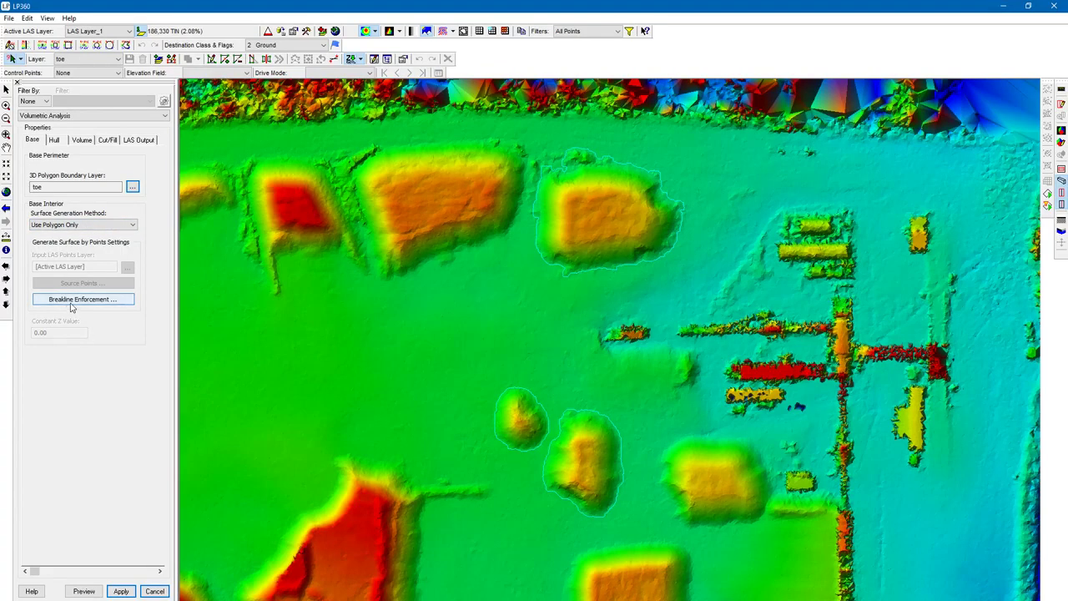
- On the Hull tab, set the hull LAS layer input to Active LAS Layer
{"action": "left_click", "coordinate": [54, 140]}
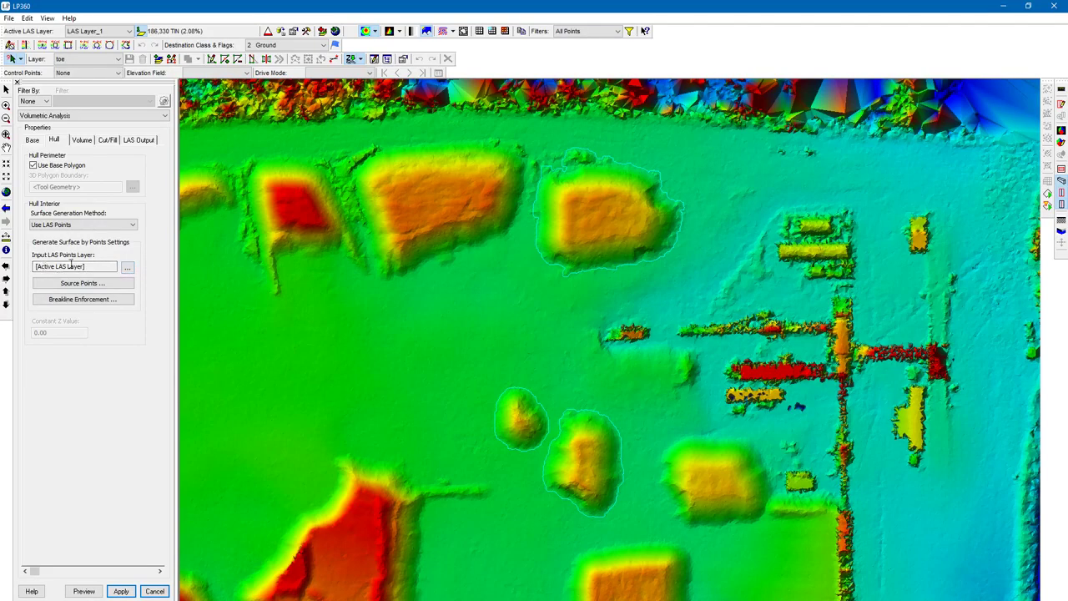
{"action": "left_click", "coordinate": [127, 268]}
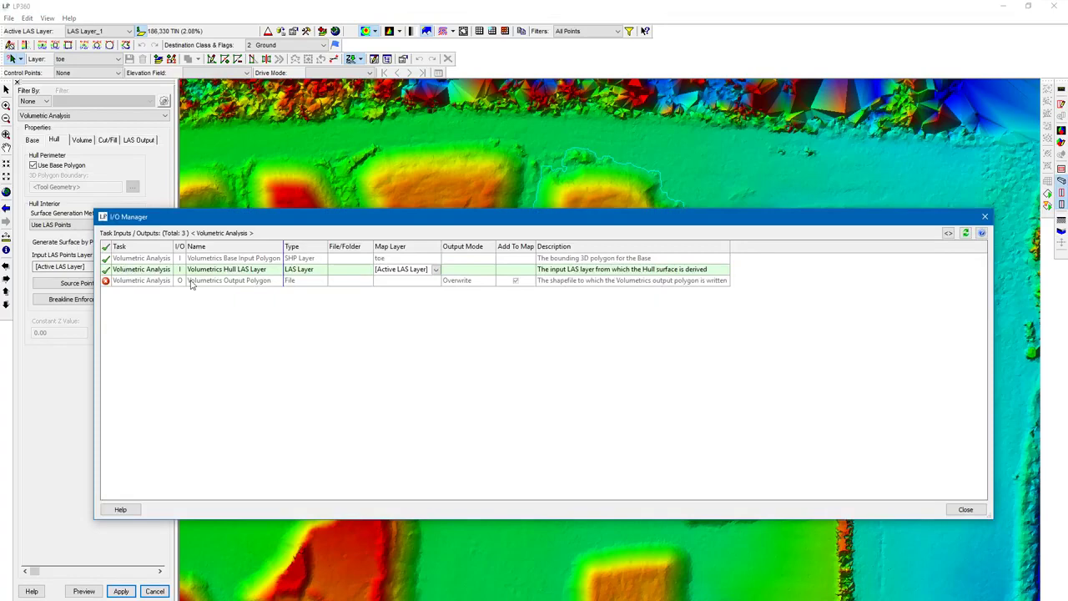
{"action": "left_click", "coordinate": [436, 270]}
{"action": "left_click", "coordinate": [430, 277]}
{"action": "left_click", "coordinate": [965, 509]}
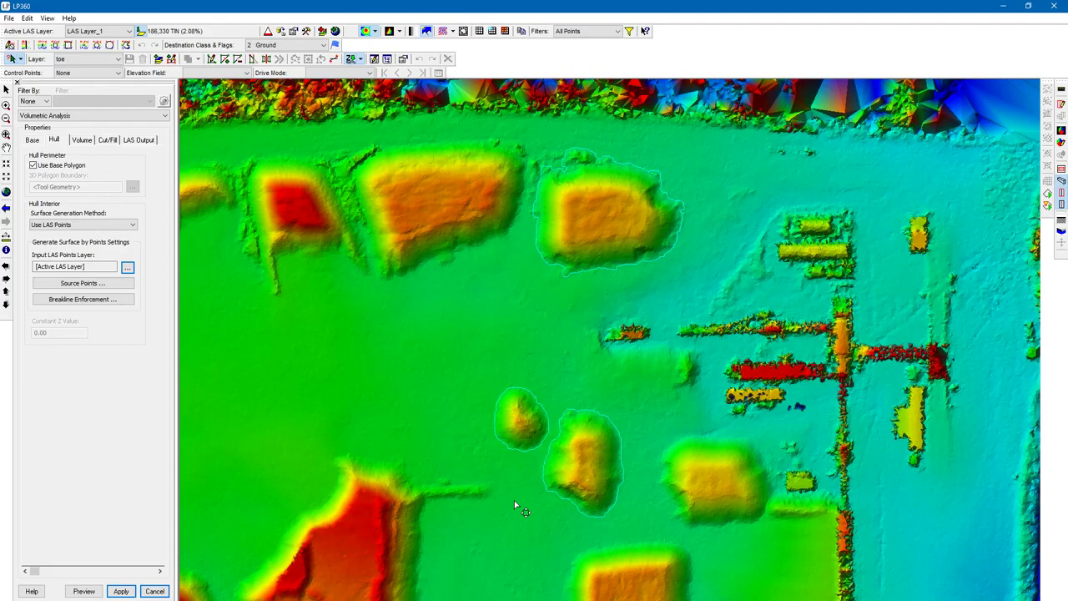
- Set the hull's source point filter to class 0, Created, never classified, after clearing all classes
{"action": "scroll", "coordinate": [511, 499], "scroll_direction": "down", "scroll_amount": 2}
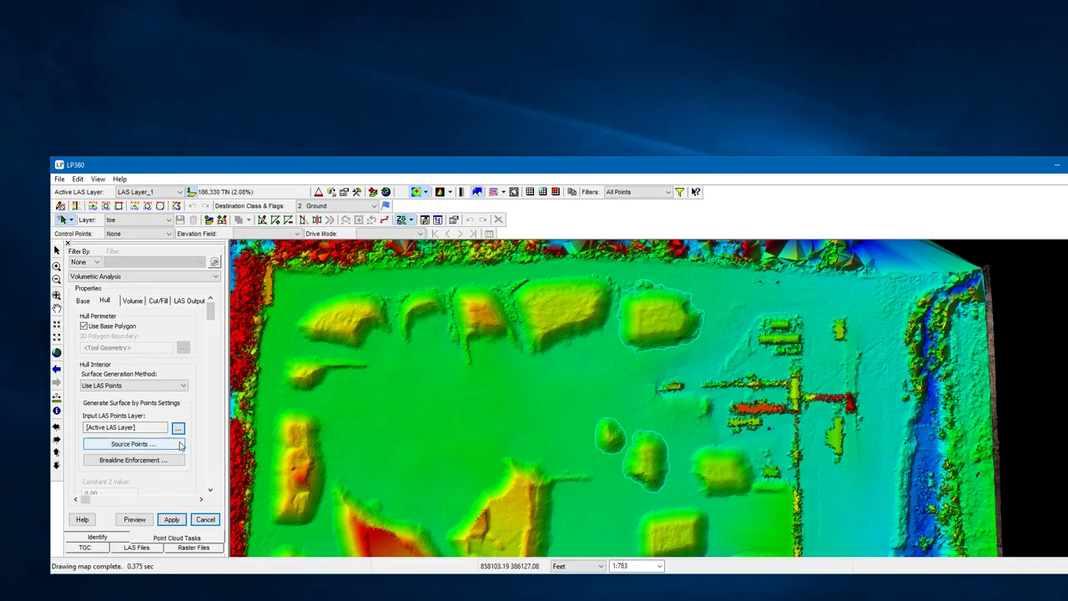
{"action": "left_click", "coordinate": [180, 445]}
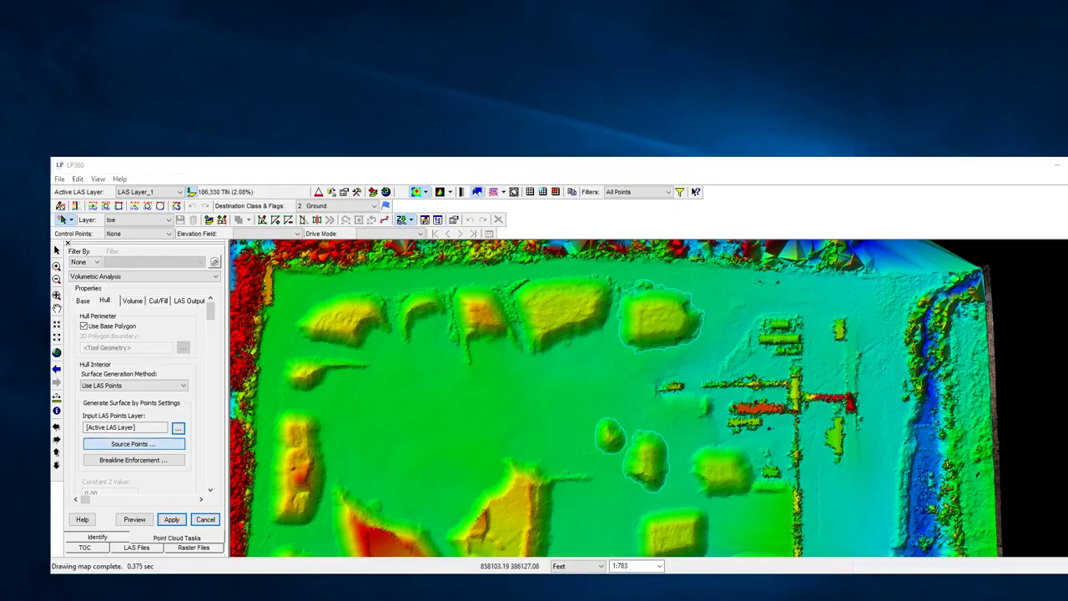
{"action": "left_click_drag", "start_coordinate": [185, 278], "coordinate": [467, 254]}
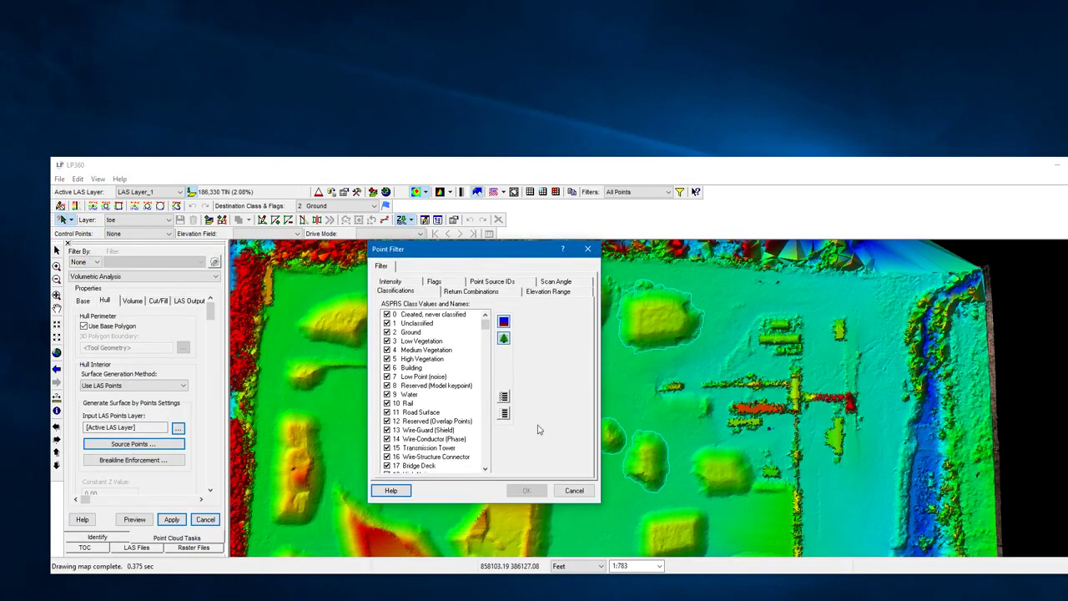
{"action": "left_click", "coordinate": [504, 413]}
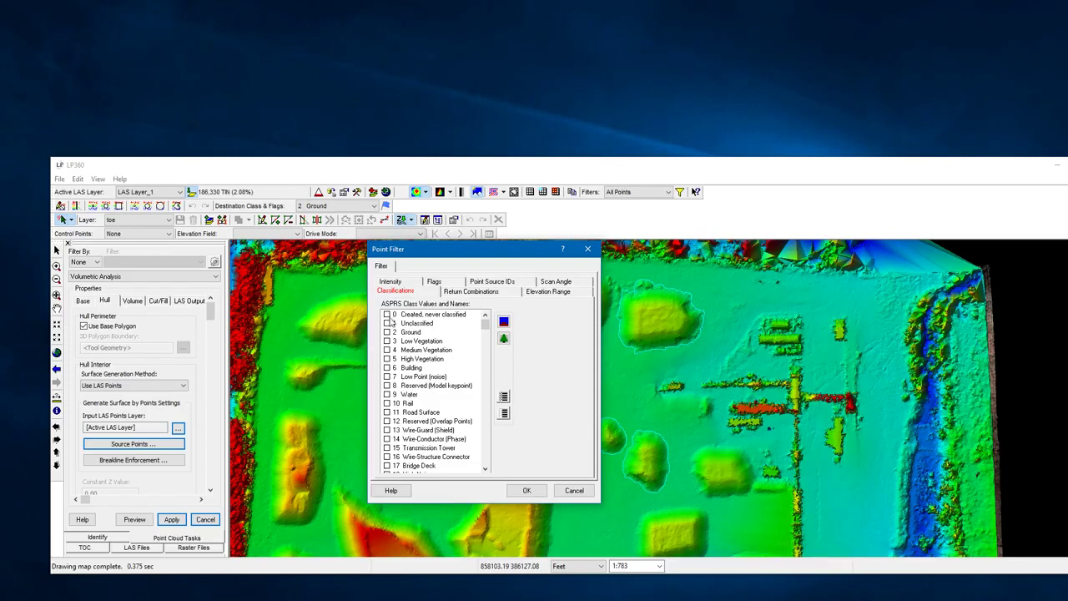
{"action": "left_click", "coordinate": [387, 314]}
{"action": "left_click", "coordinate": [387, 314]}
{"action": "left_click", "coordinate": [387, 332]}
{"action": "left_click", "coordinate": [387, 332]}
{"action": "left_click", "coordinate": [387, 315]}
{"action": "left_click", "coordinate": [526, 491]}
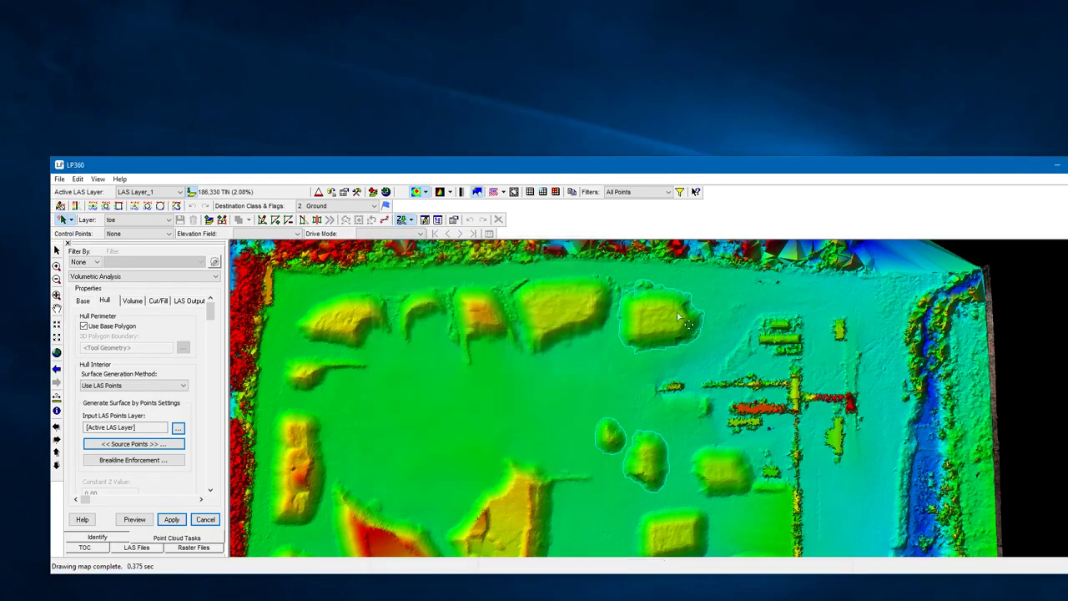
- Zoom into the stockpile and compare its toe outline against the RGB imagery and elevation view
{"action": "left_click_drag", "start_coordinate": [1004, 166], "coordinate": [893, 171]}
{"action": "left_click", "coordinate": [969, 170]}
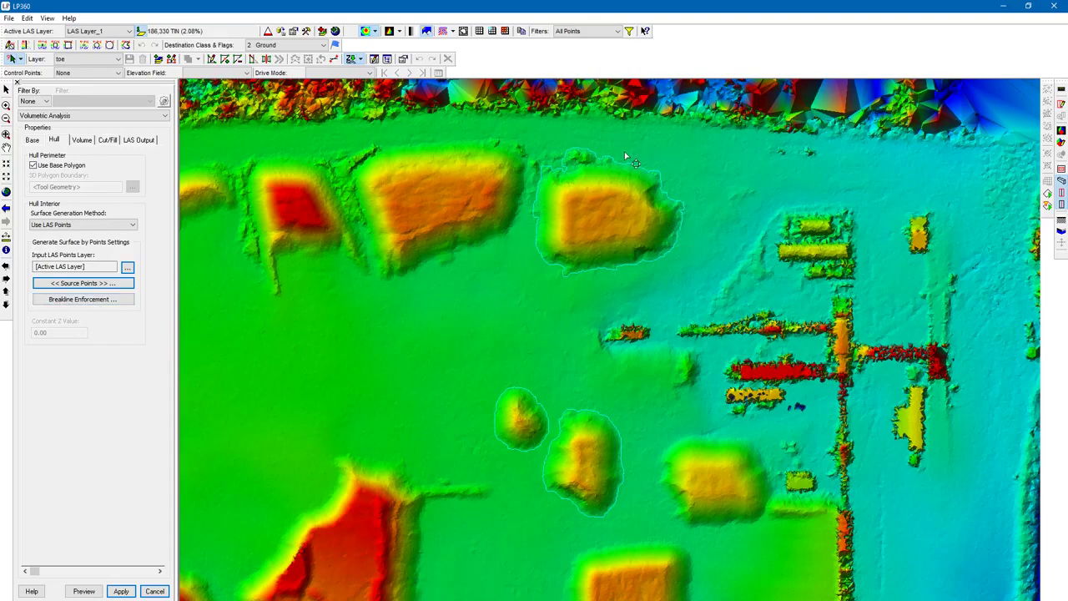
{"action": "scroll", "coordinate": [596, 126], "scroll_direction": "up", "scroll_amount": 4}
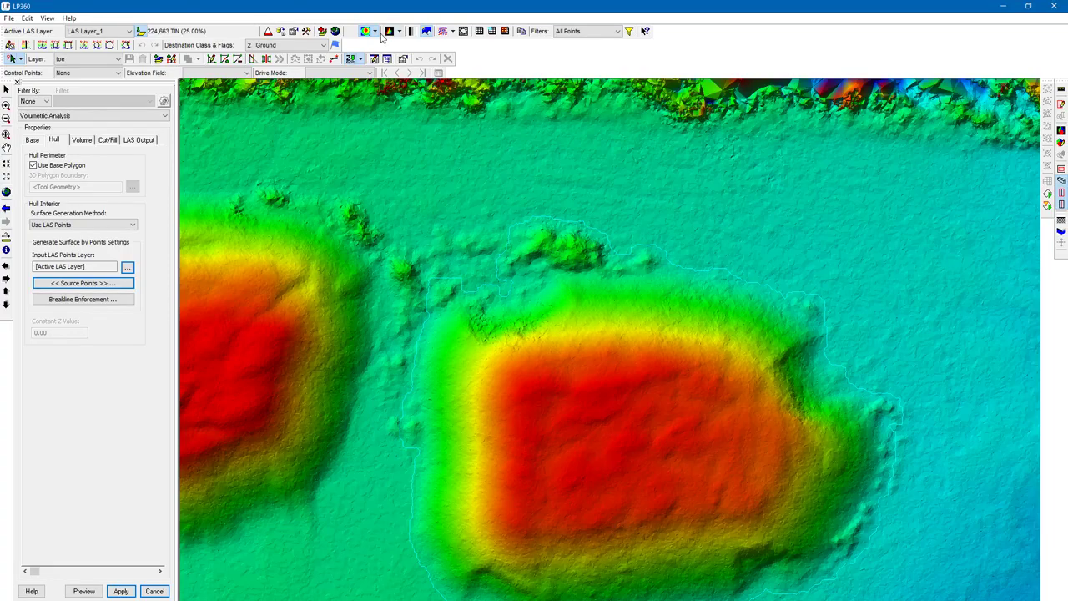
{"action": "left_click", "coordinate": [365, 31]}
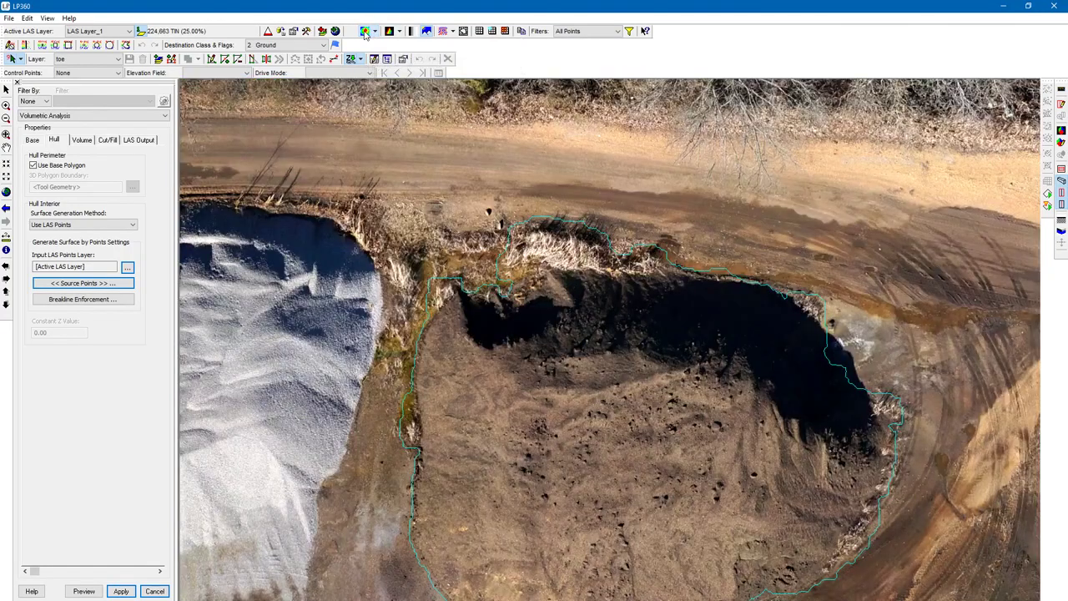
{"action": "left_click", "coordinate": [364, 31]}
{"action": "scroll", "coordinate": [517, 293], "scroll_direction": "down", "scroll_amount": 2}
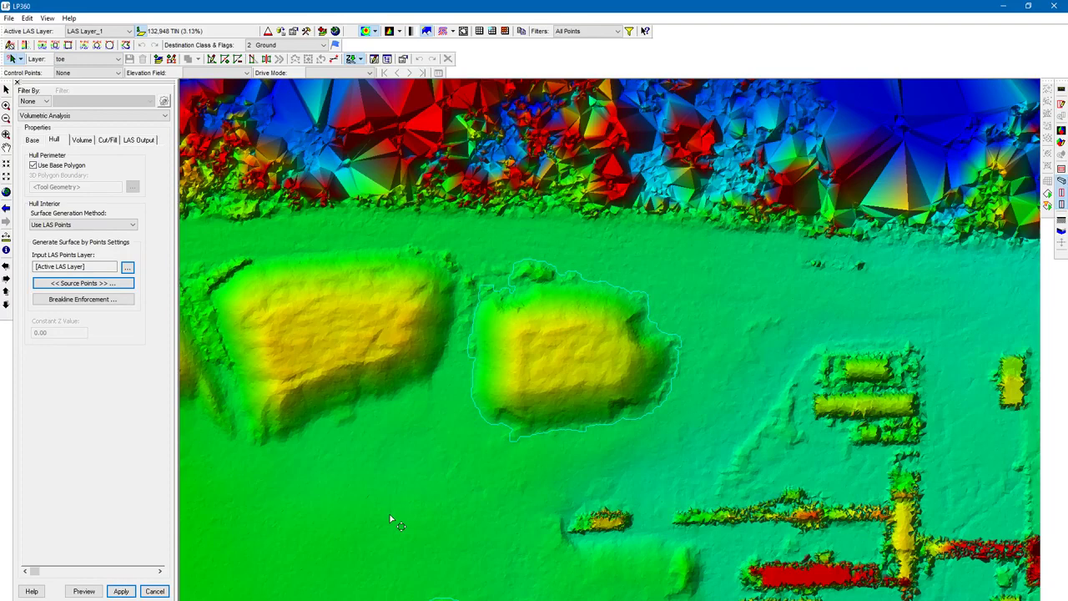
- On the Volume tab, set the volume computation method to Cut and the output volume units to Yards
{"action": "left_click", "coordinate": [84, 141]}
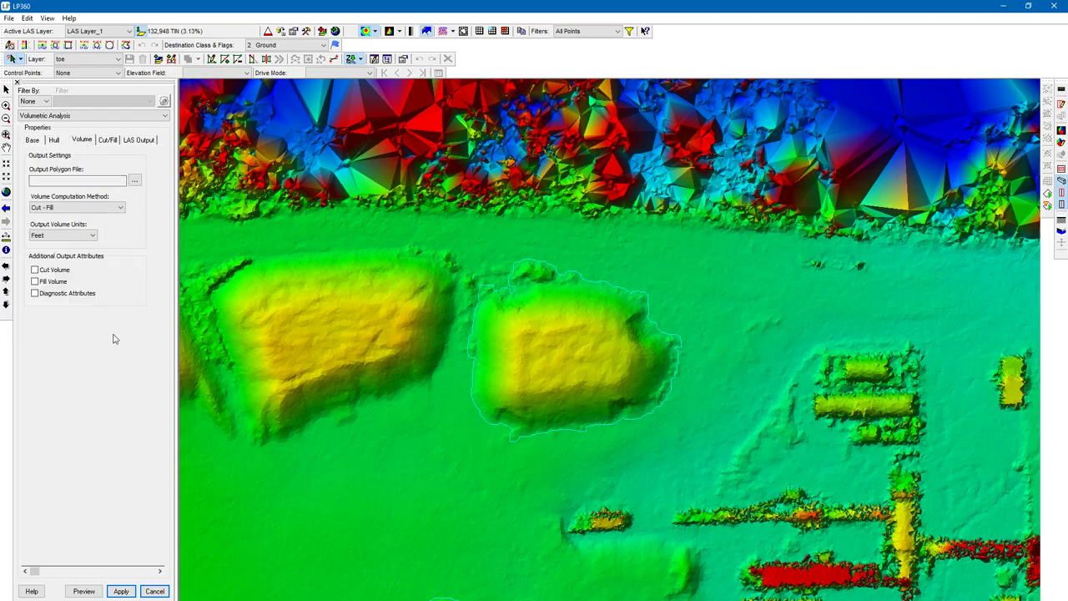
{"action": "left_click", "coordinate": [120, 209]}
{"action": "left_click", "coordinate": [112, 240]}
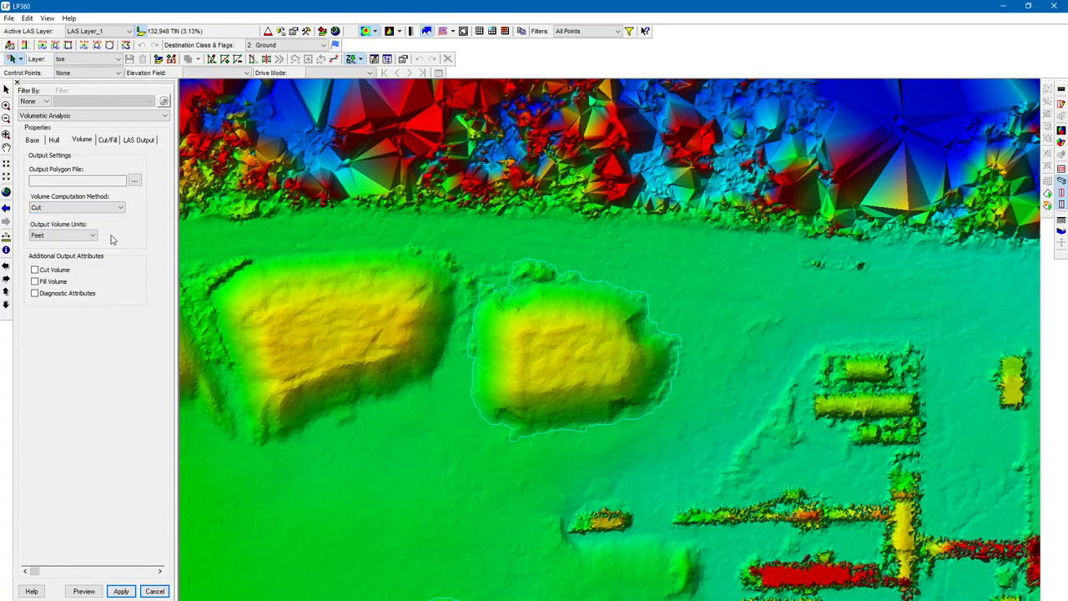
{"action": "left_click", "coordinate": [121, 211]}
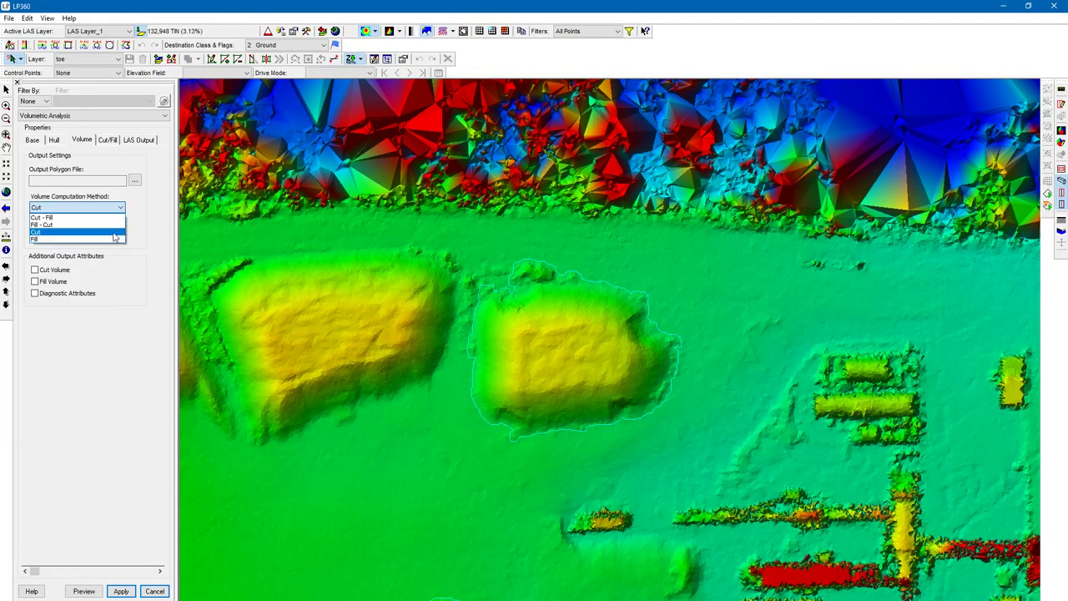
{"action": "left_click", "coordinate": [114, 232]}
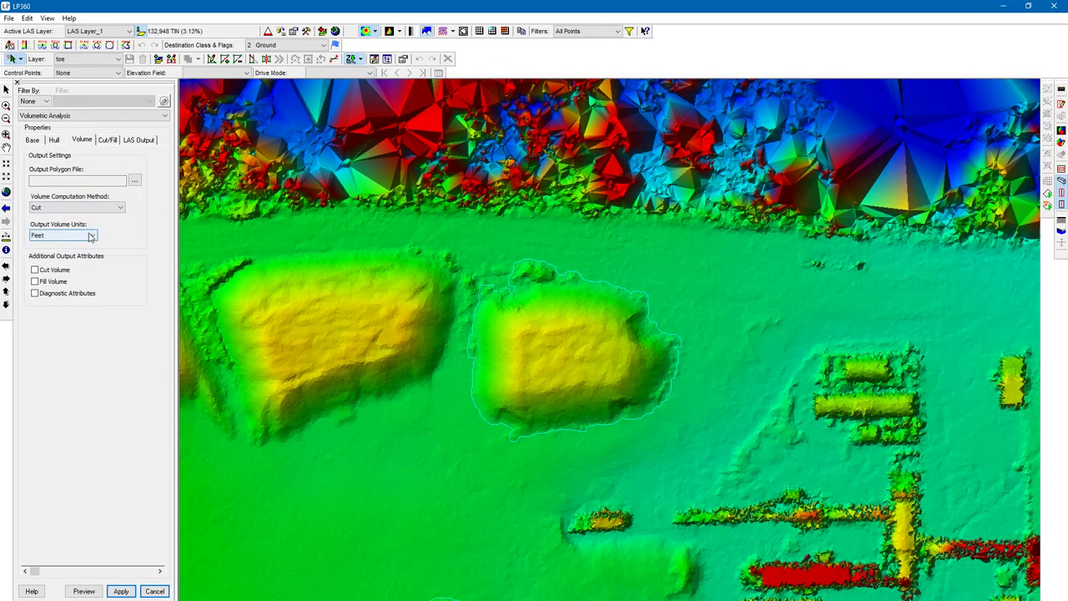
{"action": "left_click", "coordinate": [91, 236]}
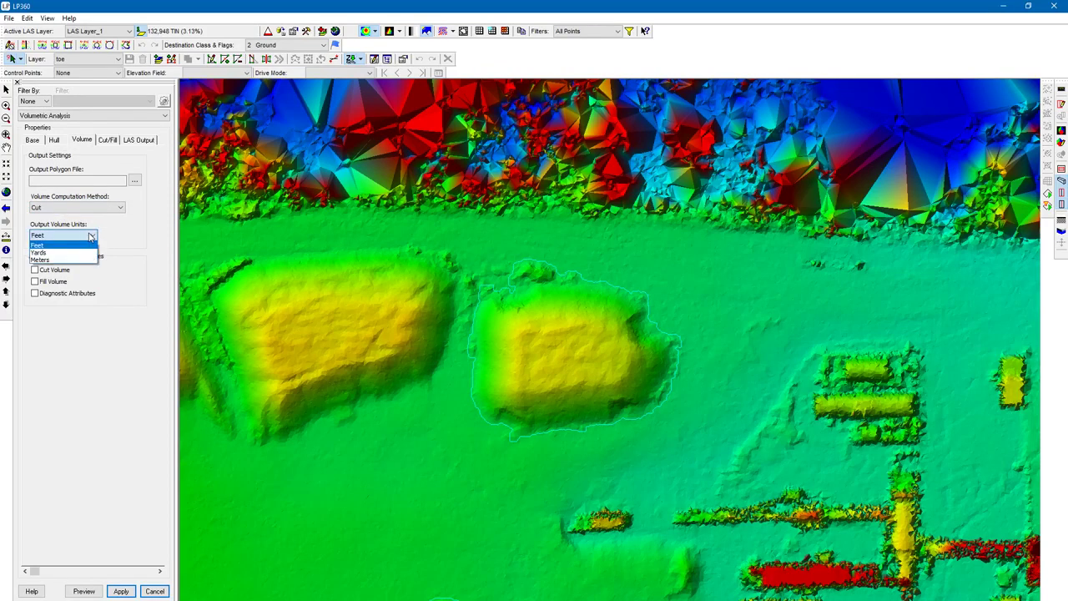
{"action": "left_click", "coordinate": [89, 253]}
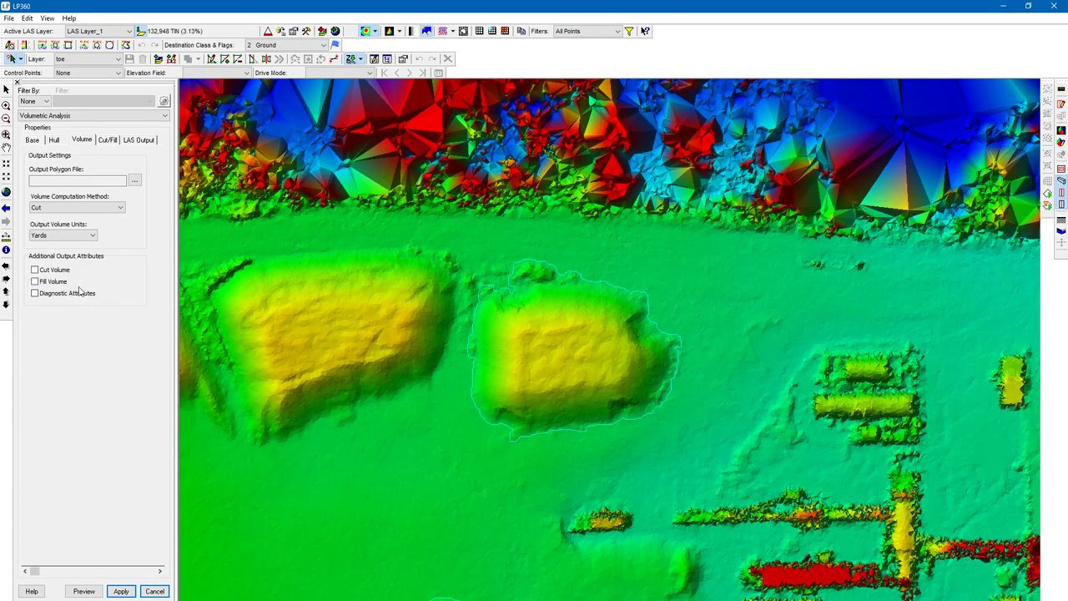
- Set the output polygon file to the LP360 project path variable and review the project path in Project Settings
{"action": "left_click", "coordinate": [134, 180]}
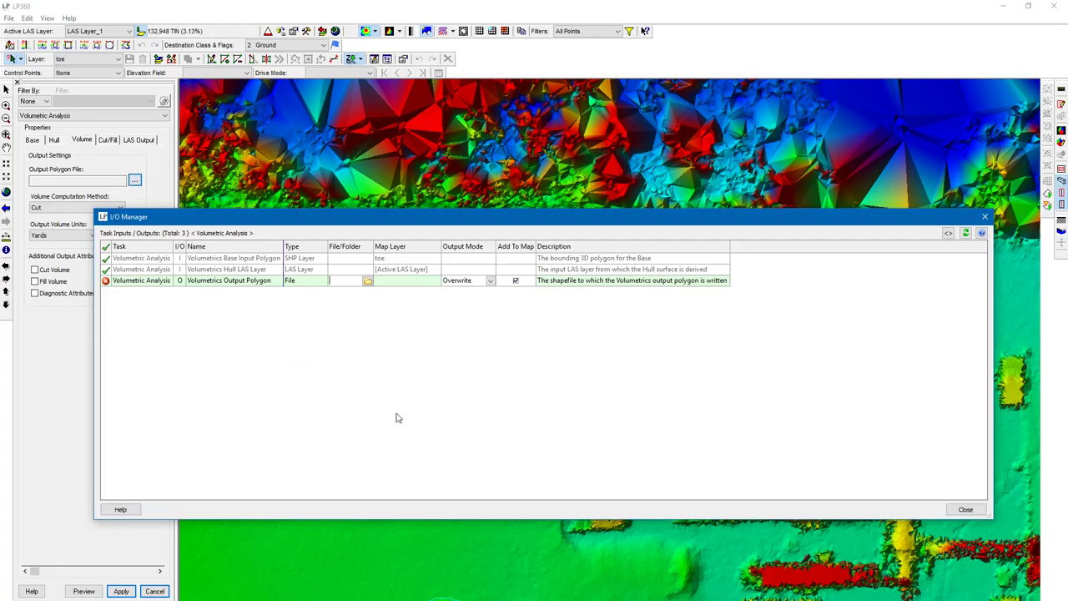
{"action": "left_click", "coordinate": [948, 234]}
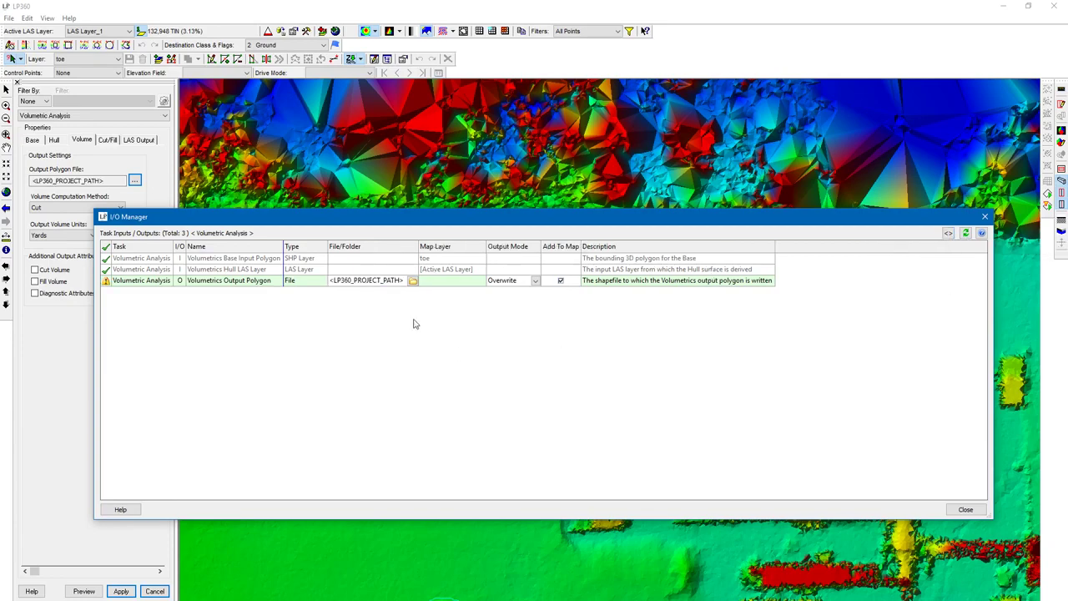
{"action": "left_click", "coordinate": [14, 19]}
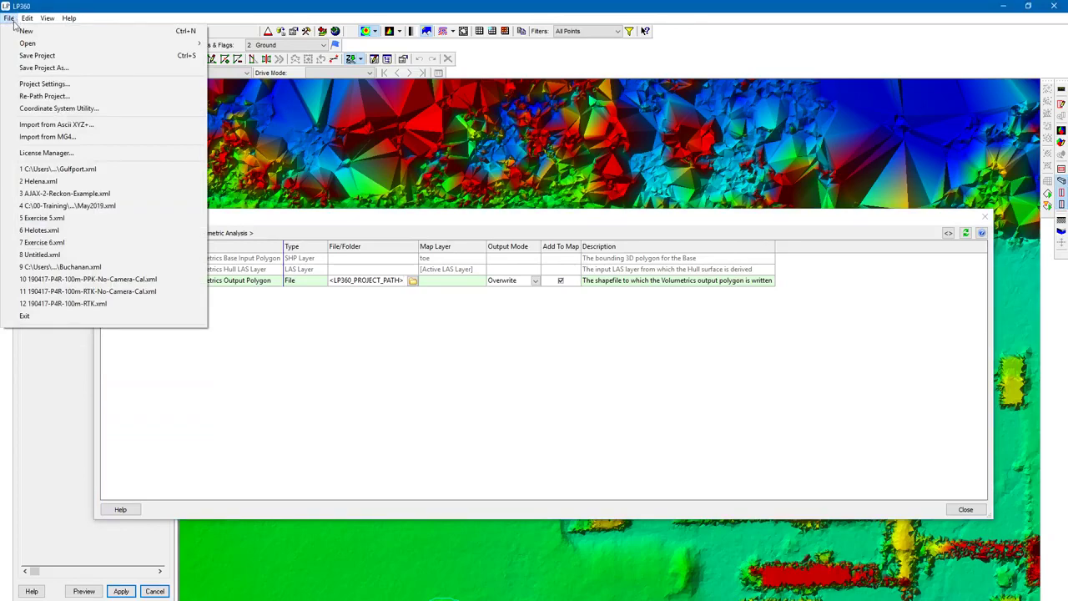
{"action": "left_click", "coordinate": [50, 84]}
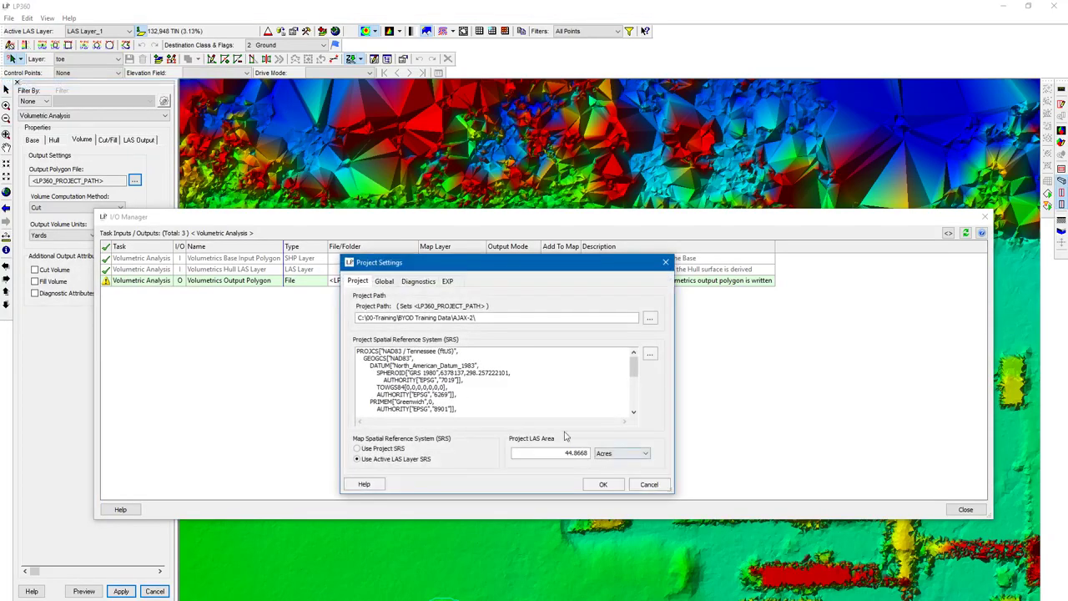
{"action": "left_click", "coordinate": [478, 317]}
{"action": "left_click", "coordinate": [665, 262]}
- Set the output polygon file to <LP360_PROJECT_PATH>Volume/volumes.shp
{"action": "left_click", "coordinate": [402, 282]}
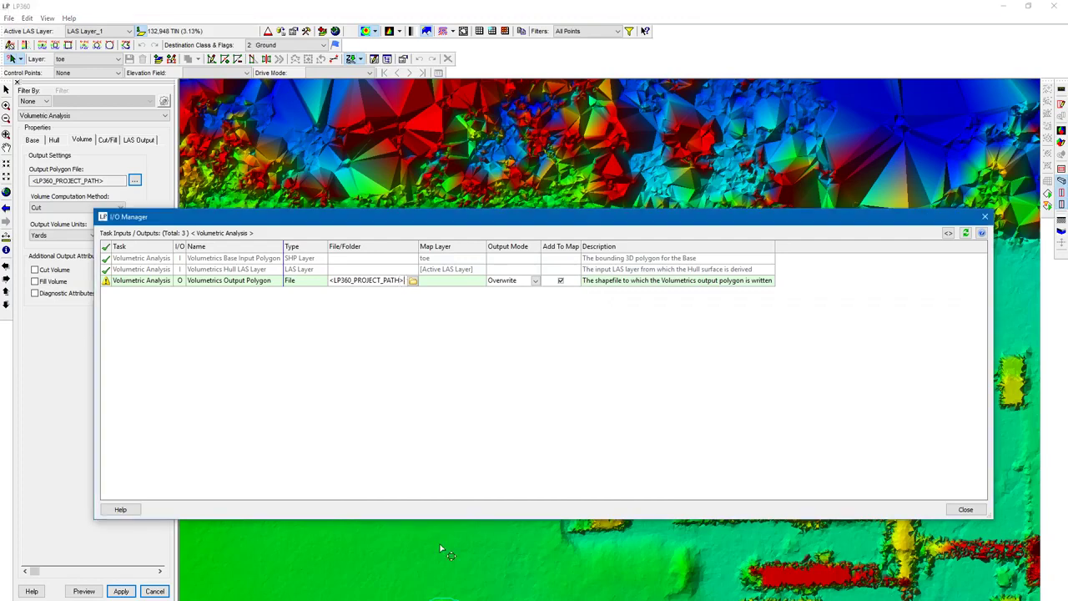
{"action": "type", "text": "Volume/volumes.shp"}
{"action": "key", "text": "Return"}
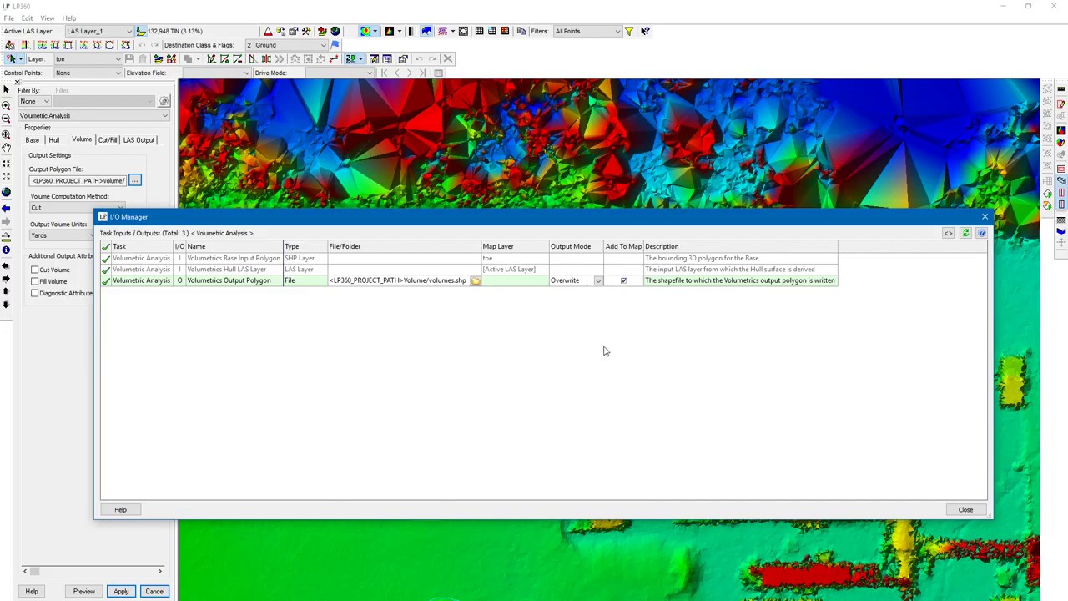
- Set the output polygon's output mode to Overwrite and close the I/O Manager
{"action": "left_click", "coordinate": [597, 280]}
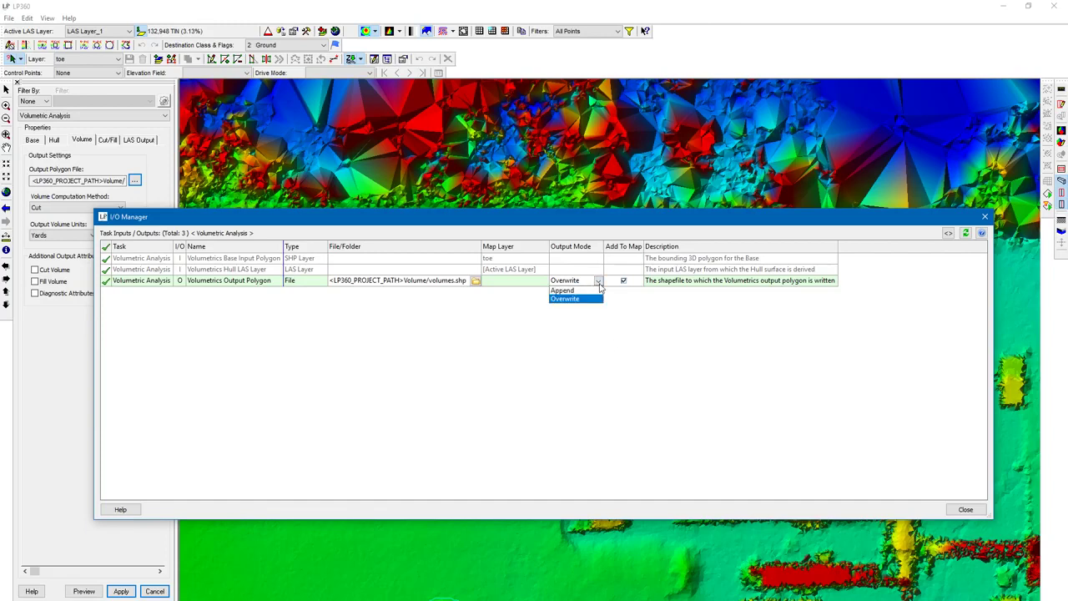
{"action": "left_click", "coordinate": [598, 297]}
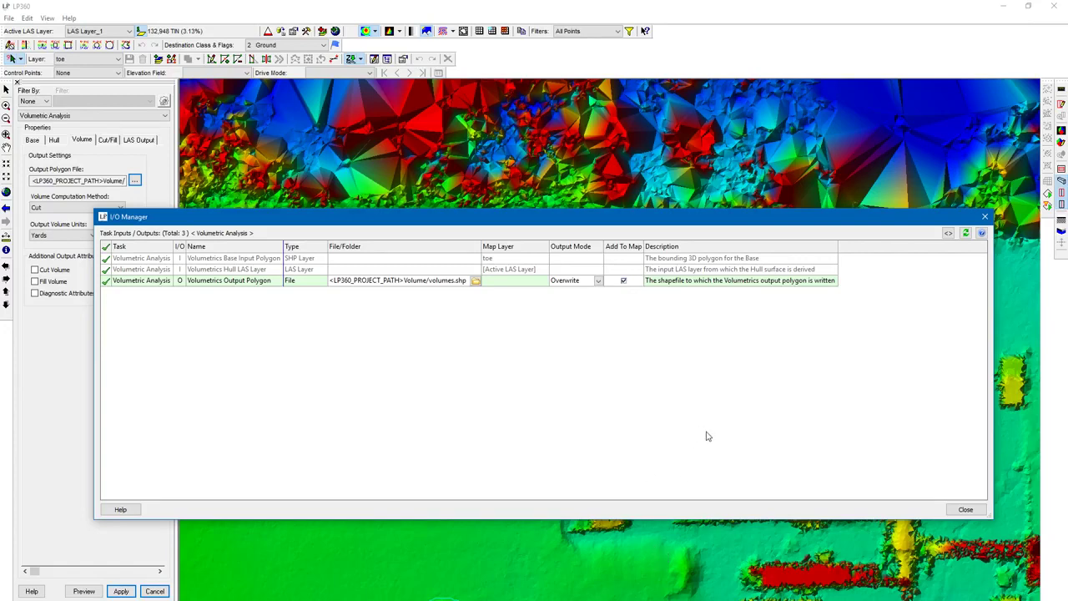
{"action": "left_click", "coordinate": [963, 510]}
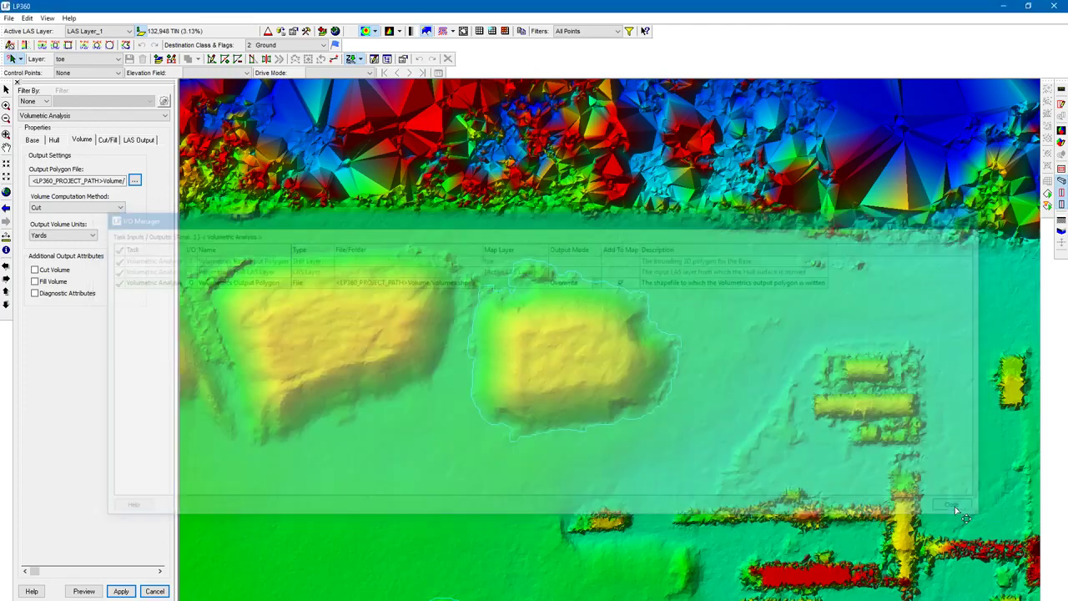
- Apply the settings and execute the Volumetric Analysis task on the entire active LAS layer
{"action": "left_click", "coordinate": [121, 591]}
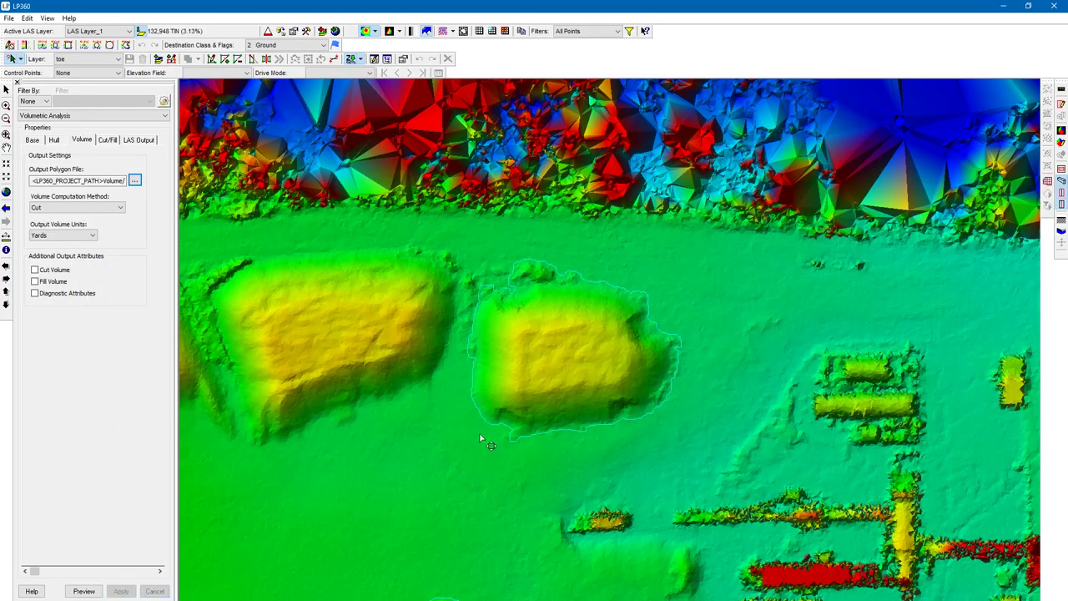
{"action": "left_click", "coordinate": [1048, 183]}
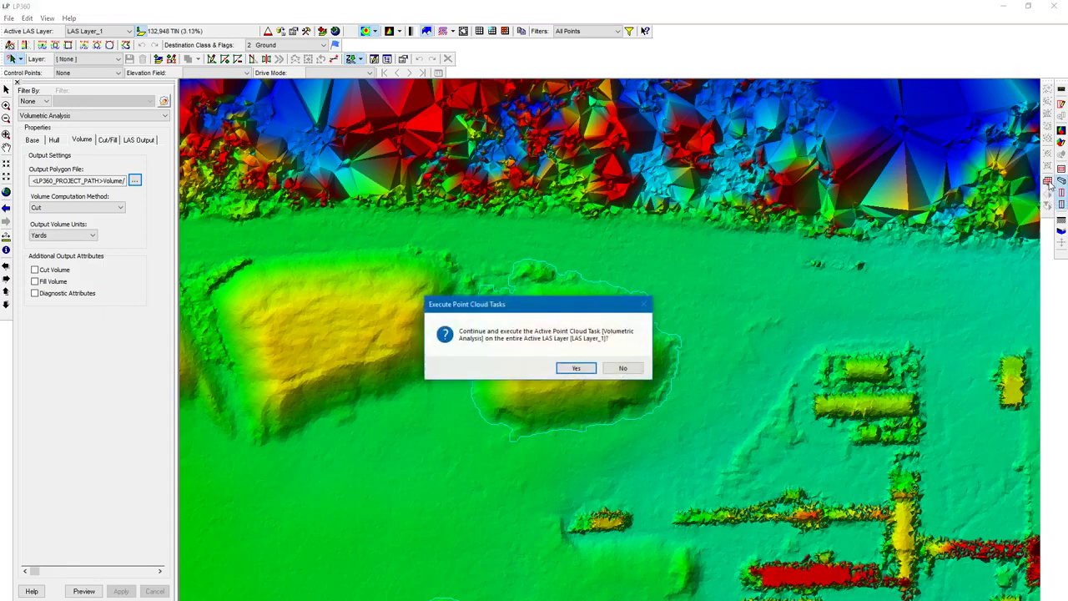
{"action": "left_click", "coordinate": [577, 368]}
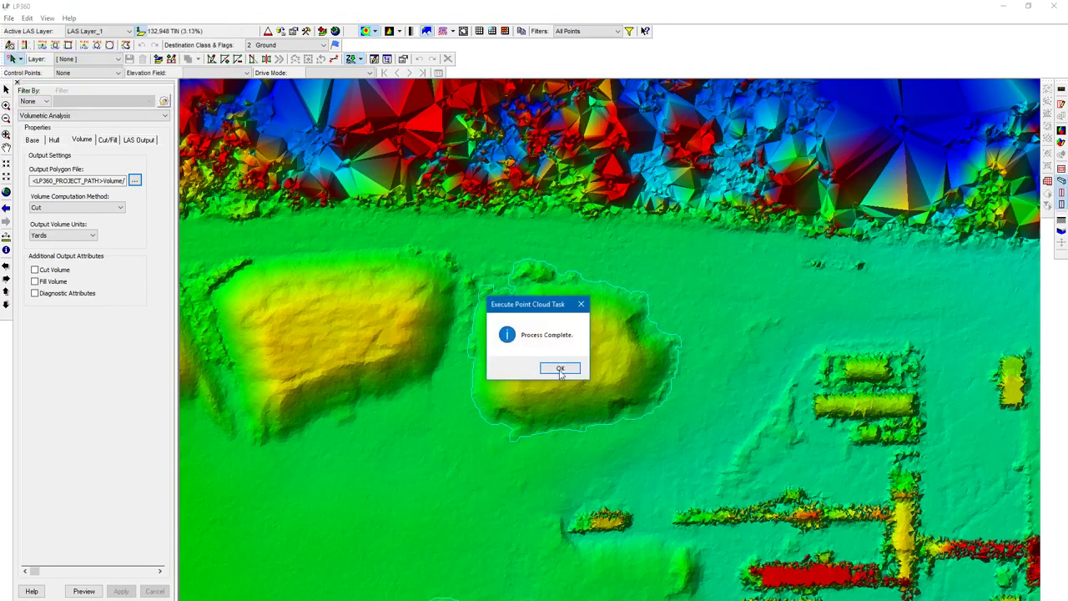
{"action": "left_click", "coordinate": [557, 369]}
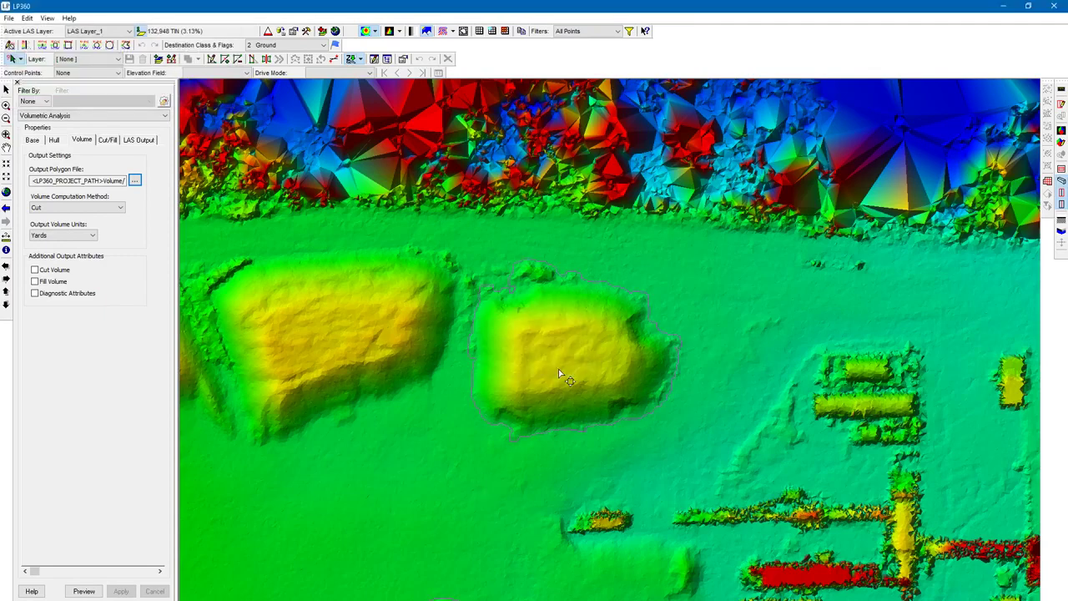
- Open the volumes layer's attribute table in Feature Analyst to review the computed volumes, then close it
{"action": "left_click", "coordinate": [29, 599]}
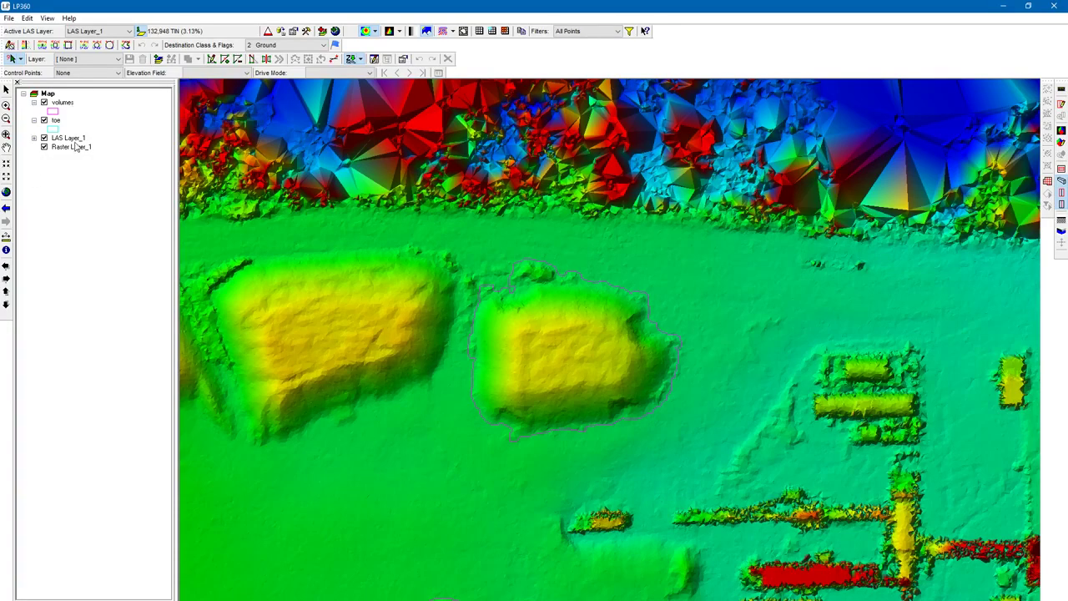
{"action": "right_click", "coordinate": [70, 103]}
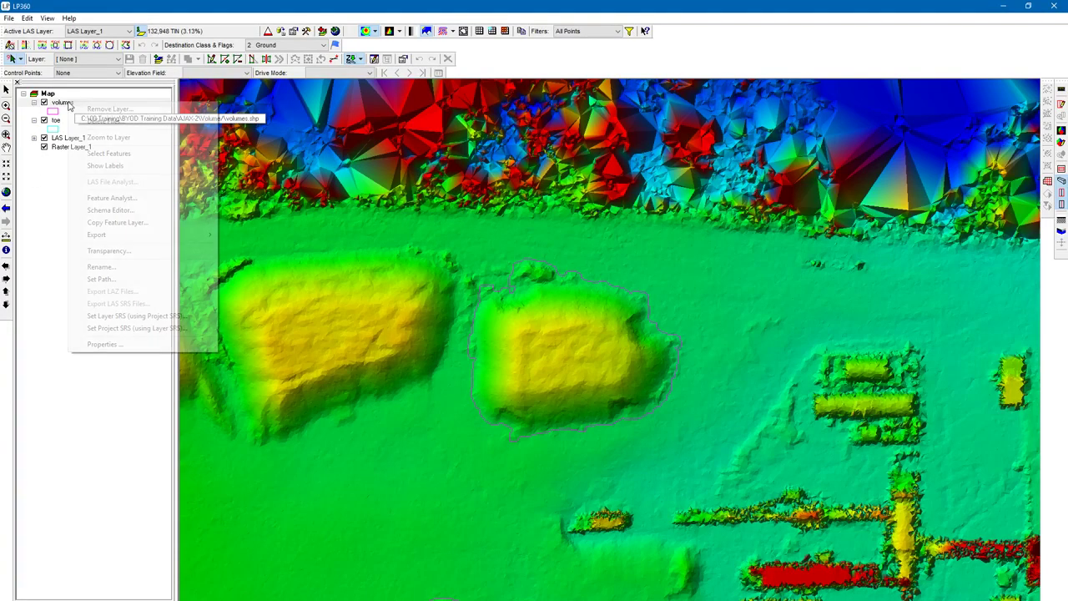
{"action": "left_click", "coordinate": [185, 200]}
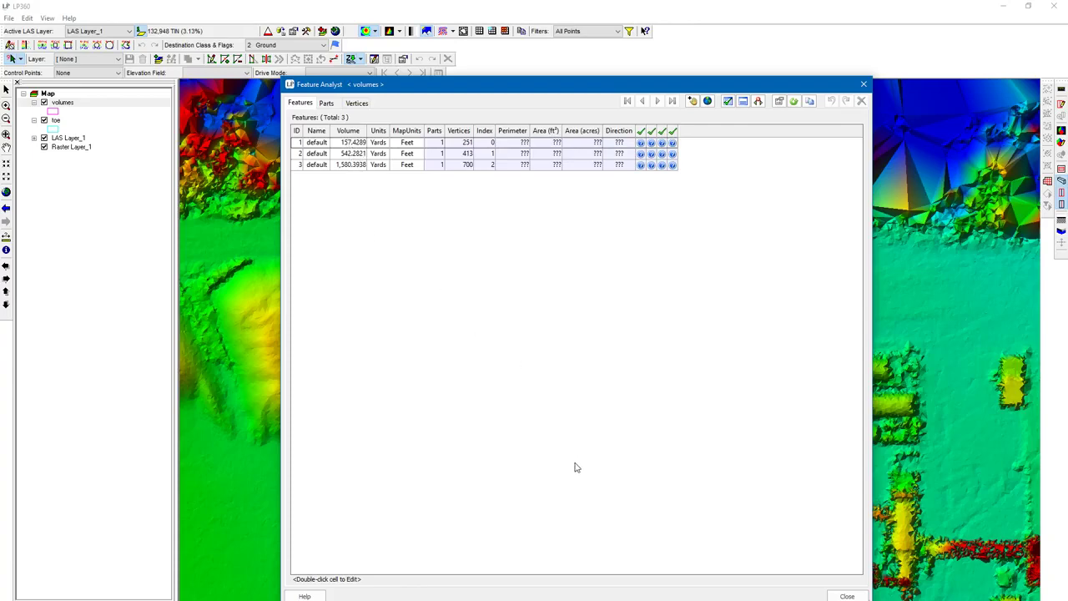
{"action": "left_click", "coordinate": [849, 595]}
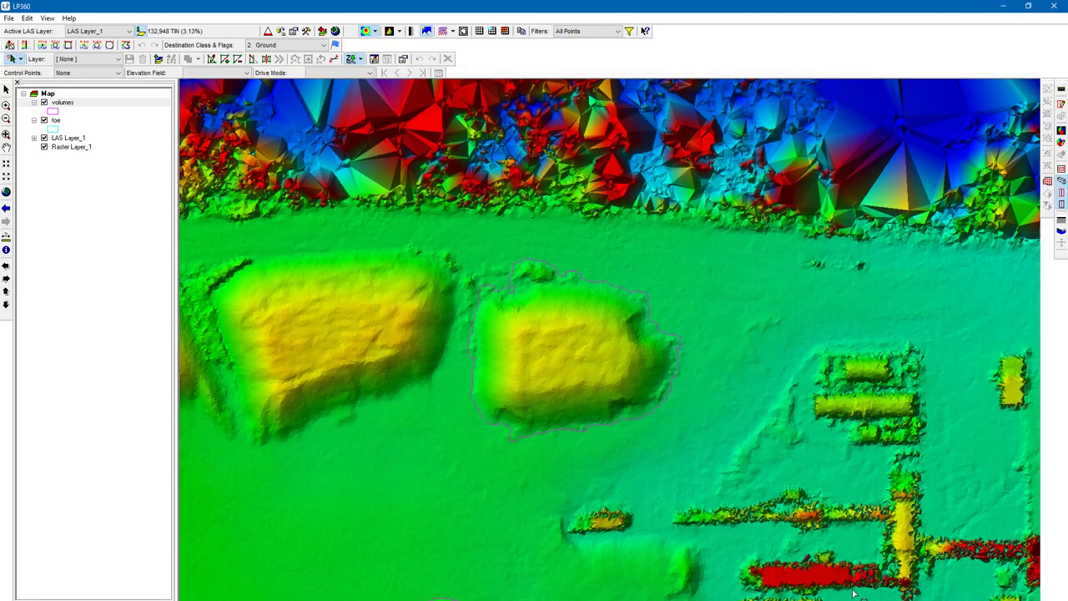